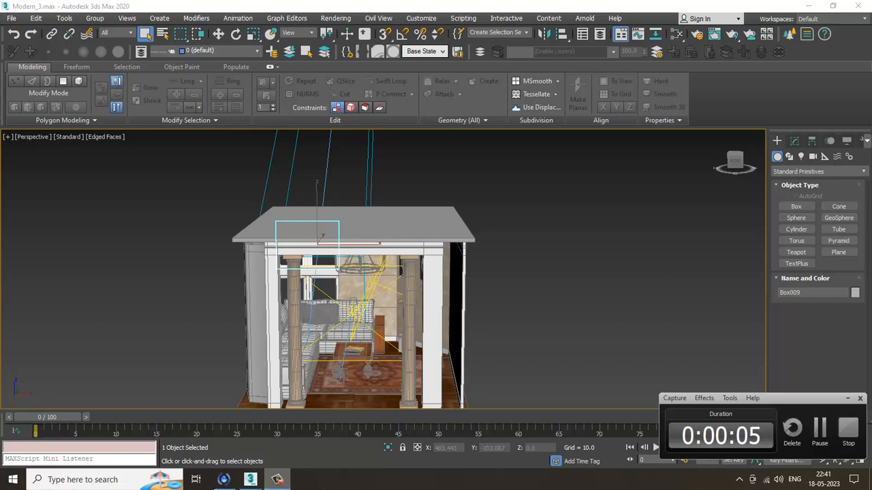
- Check the room model from the front between the columns and save the scene
{"action": "middle_click_drag", "start_coordinate": [551, 286], "coordinate": [358, 288], "text": "alt"}
{"action": "scroll", "coordinate": [548, 302], "scroll_direction": "up", "scroll_amount": 3}
{"action": "scroll", "coordinate": [404, 295], "scroll_direction": "down", "scroll_amount": 3}
{"action": "scroll", "coordinate": [344, 303], "scroll_direction": "up", "scroll_amount": 2}
{"action": "scroll", "coordinate": [358, 288], "scroll_direction": "up", "scroll_amount": 3}
{"action": "scroll", "coordinate": [488, 303], "scroll_direction": "down", "scroll_amount": 3}
{"action": "middle_click_drag", "start_coordinate": [533, 309], "coordinate": [451, 288]}
{"action": "scroll", "coordinate": [488, 291], "scroll_direction": "down", "scroll_amount": 2}
{"action": "scroll", "coordinate": [470, 278], "scroll_direction": "down", "scroll_amount": 3}
{"action": "scroll", "coordinate": [438, 294], "scroll_direction": "up", "scroll_amount": 3}
{"action": "key", "text": "ctrl+s"}
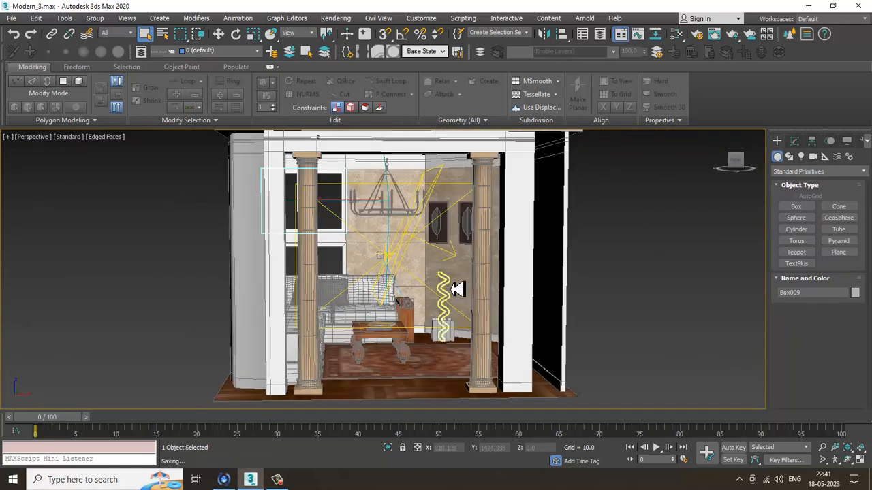
- Select both leaf ornaments in the wall frames and open the Slate Material Editor
{"action": "scroll", "coordinate": [455, 289], "scroll_direction": "up", "scroll_amount": 6}
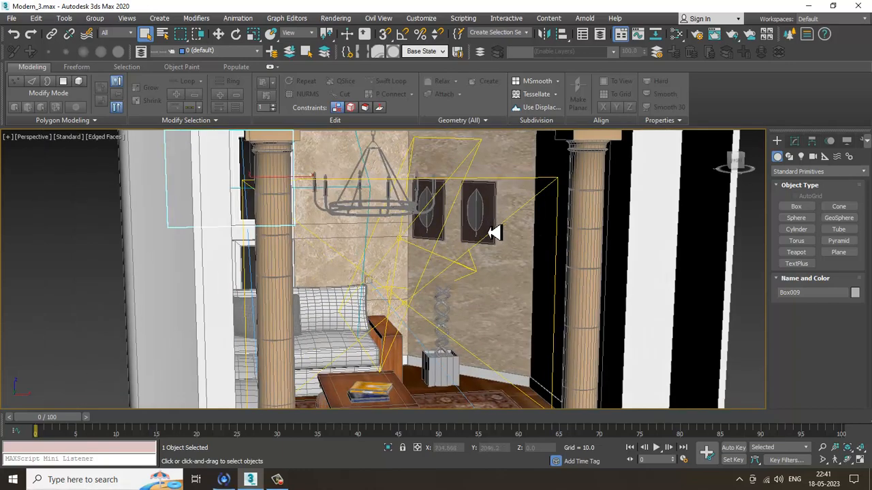
{"action": "scroll", "coordinate": [491, 211], "scroll_direction": "up", "scroll_amount": 3}
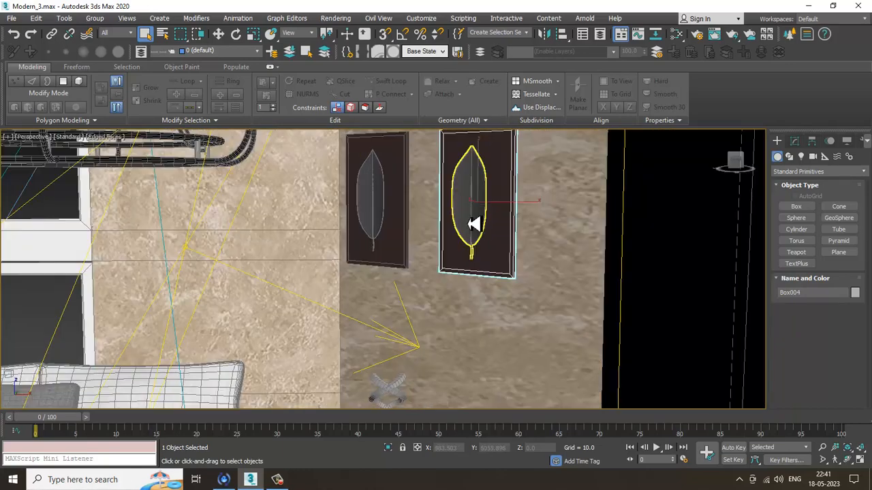
{"action": "left_click", "coordinate": [474, 211]}
{"action": "left_click", "coordinate": [378, 197], "text": "ctrl"}
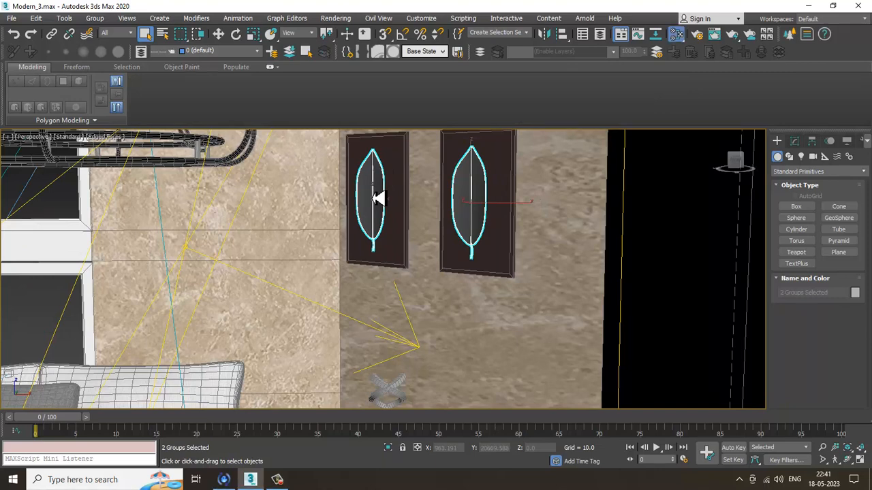
{"action": "key", "text": "m"}
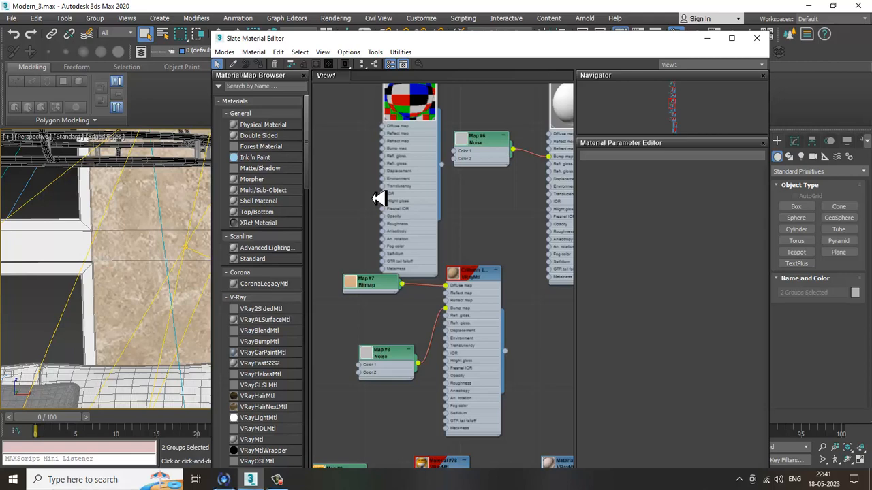
- Look through the existing material nodes and open the parameters of the white VRayMtl, Material #106
{"action": "middle_click_drag", "start_coordinate": [528, 261], "coordinate": [505, 252]}
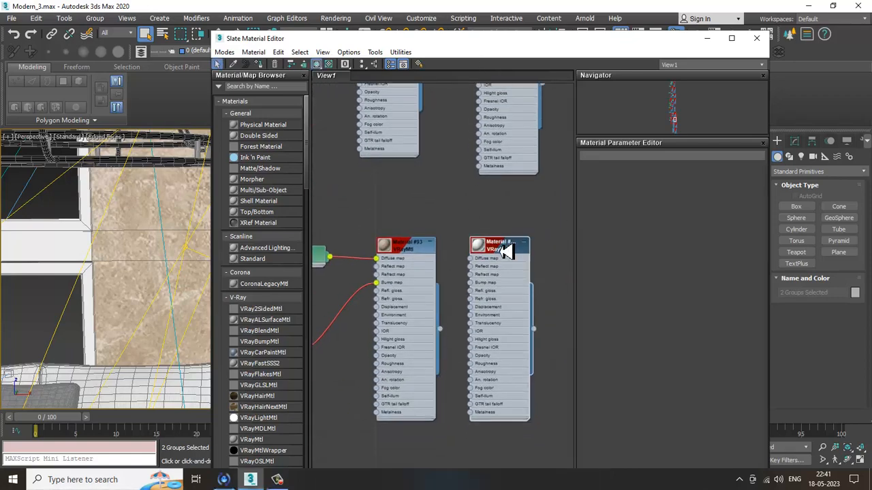
{"action": "double_click", "coordinate": [505, 252]}
{"action": "left_click_drag", "start_coordinate": [371, 39], "coordinate": [616, 46]}
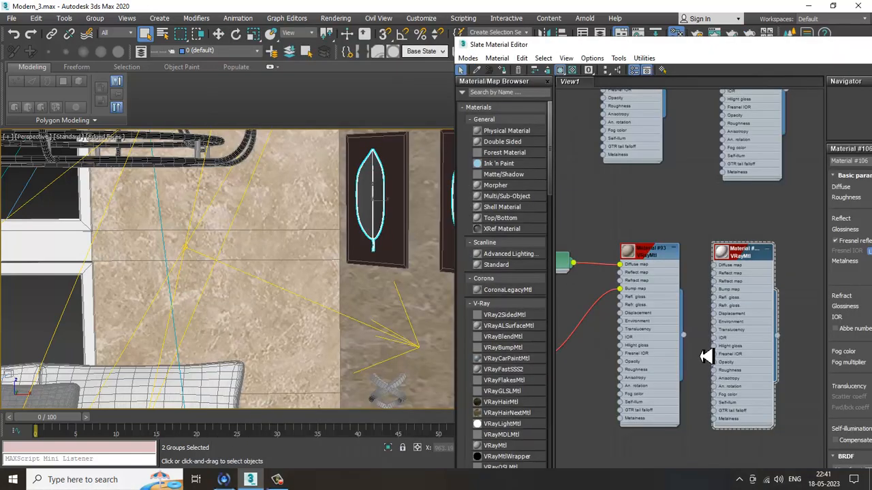
{"action": "middle_click_drag", "start_coordinate": [706, 356], "coordinate": [703, 197]}
{"action": "middle_click_drag", "start_coordinate": [699, 413], "coordinate": [684, 258]}
{"action": "middle_click_drag", "start_coordinate": [706, 436], "coordinate": [684, 237]}
{"action": "scroll", "coordinate": [683, 236], "scroll_direction": "down", "scroll_amount": 2}
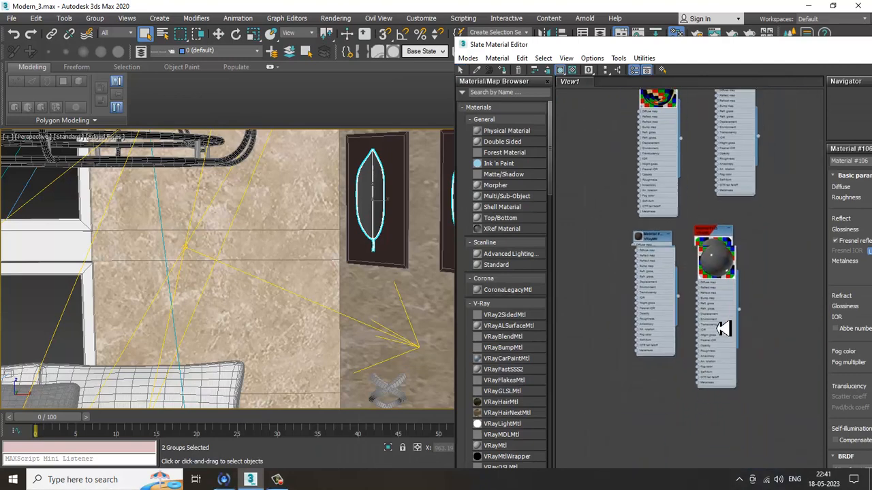
{"action": "middle_click_drag", "start_coordinate": [717, 329], "coordinate": [712, 322]}
{"action": "left_click", "coordinate": [705, 233]}
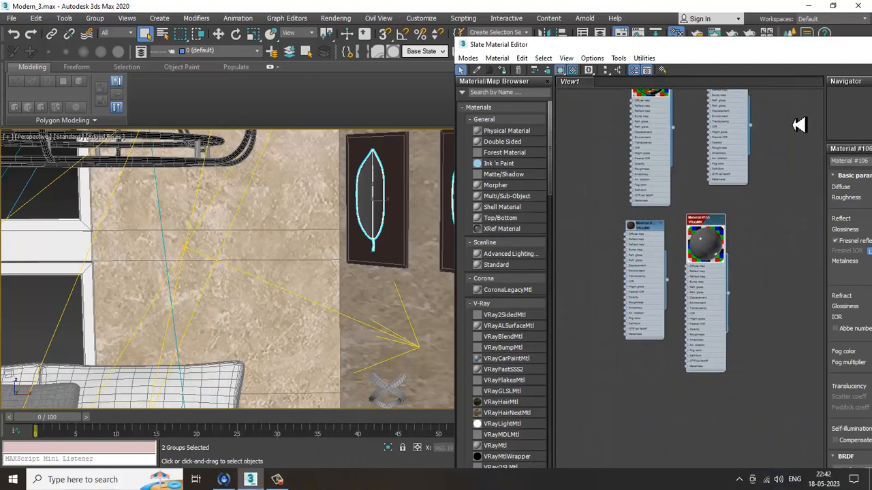
{"action": "left_click_drag", "start_coordinate": [716, 52], "coordinate": [644, 73]}
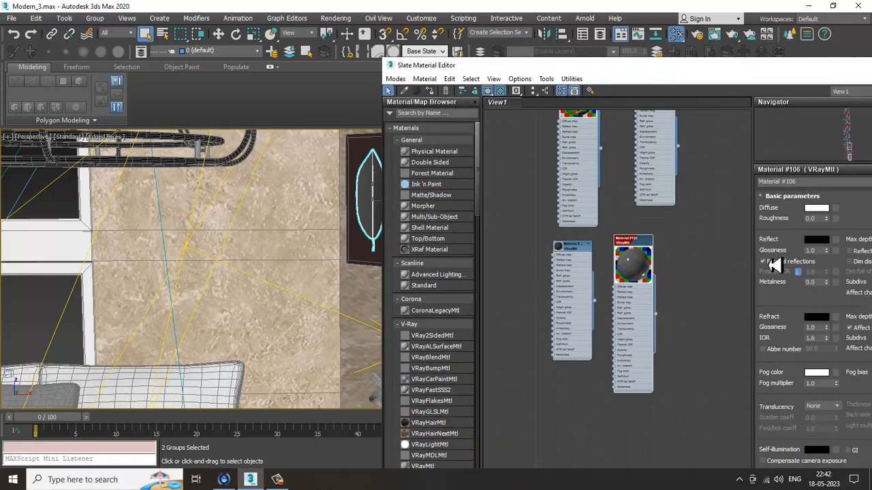
{"action": "left_click", "coordinate": [817, 240]}
{"action": "left_click_drag", "start_coordinate": [327, 83], "coordinate": [331, 121]}
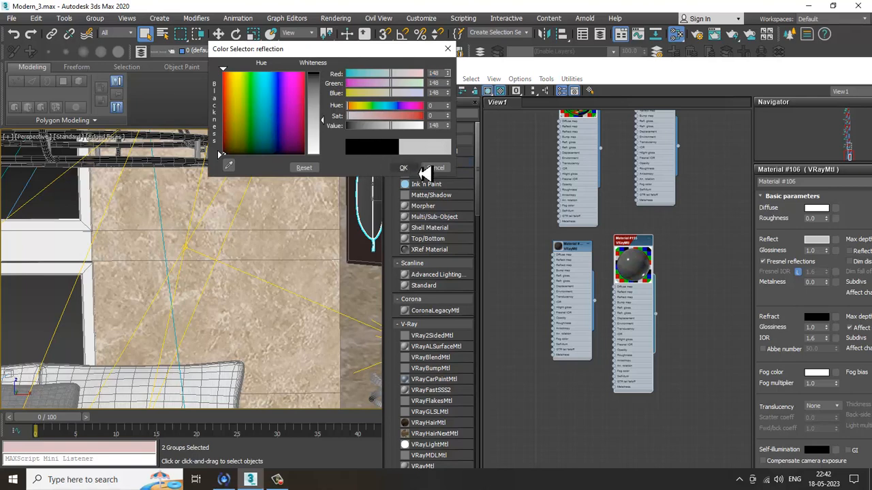
{"action": "left_click", "coordinate": [404, 168]}
{"action": "left_click", "coordinate": [816, 209]}
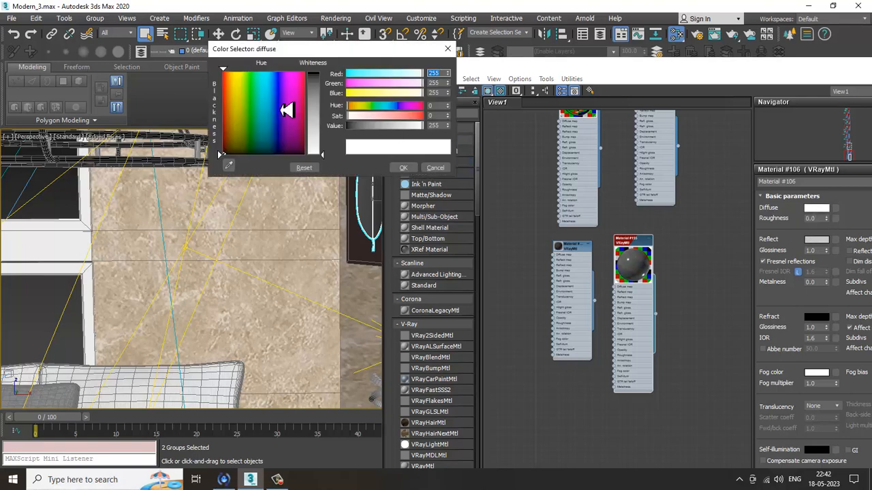
{"action": "left_click", "coordinate": [272, 79]}
{"action": "left_click", "coordinate": [316, 72]}
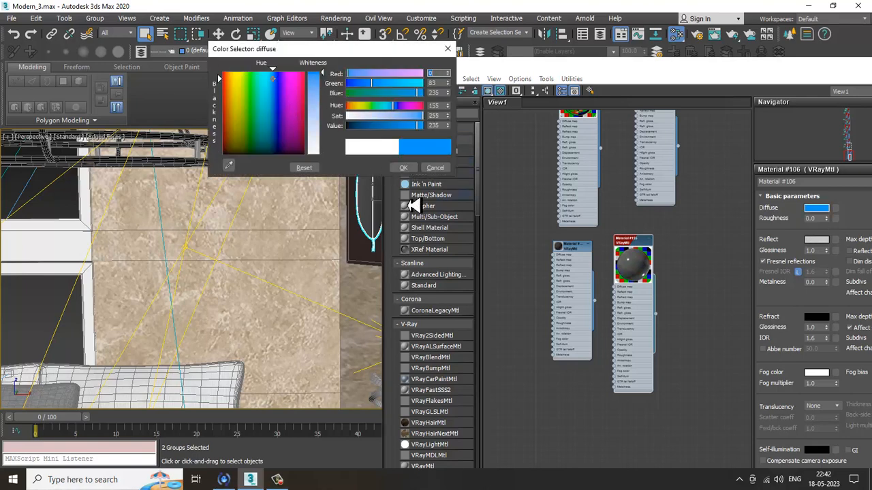
{"action": "left_click", "coordinate": [435, 169]}
{"action": "middle_click_drag", "start_coordinate": [668, 256], "coordinate": [653, 269]}
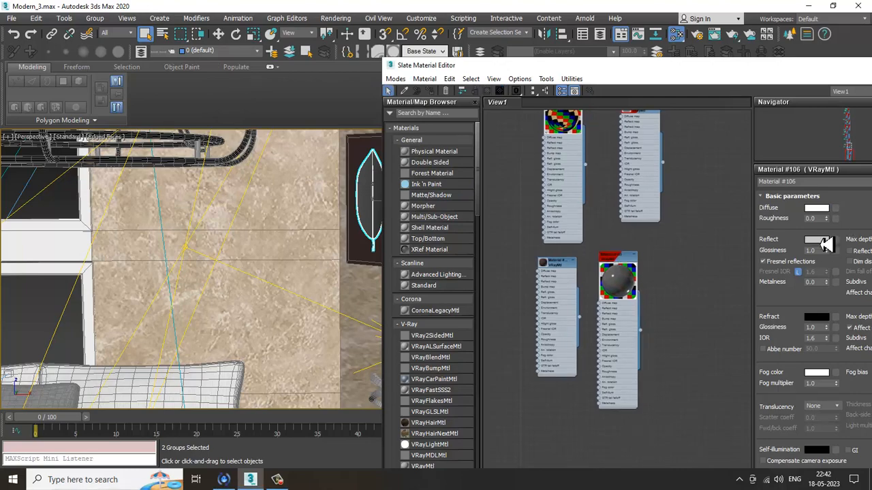
{"action": "left_click", "coordinate": [819, 241]}
{"action": "left_click_drag", "start_coordinate": [322, 121], "coordinate": [321, 72]}
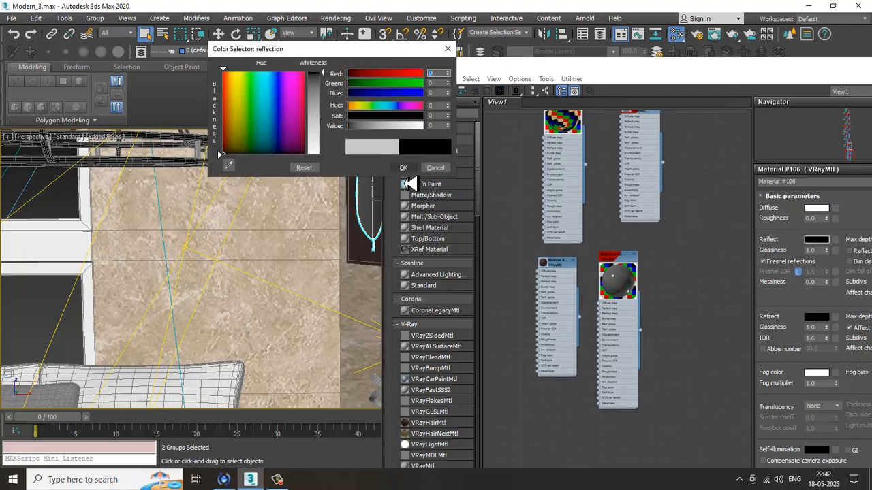
{"action": "left_click", "coordinate": [407, 171]}
- Create a new VRayMtl material and set its diffuse colour to dark green, RGB 21, 34, 18
{"action": "middle_click_drag", "start_coordinate": [350, 224], "coordinate": [271, 223]}
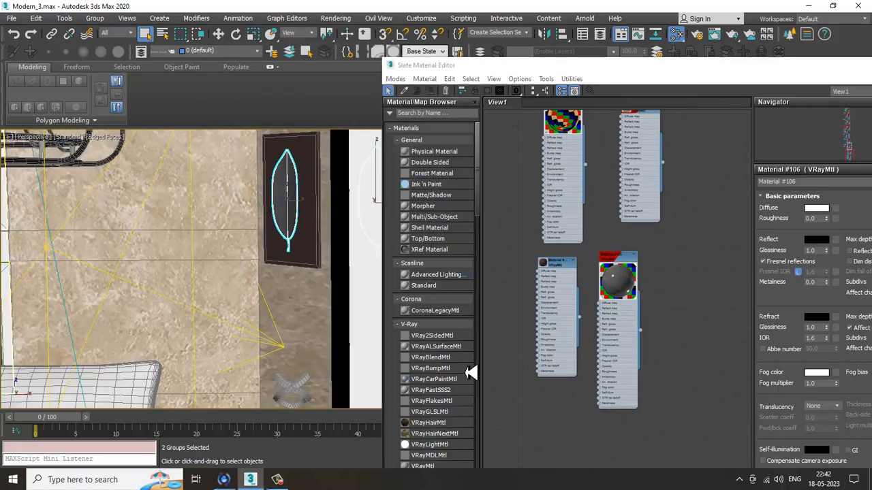
{"action": "left_click_drag", "start_coordinate": [427, 466], "coordinate": [578, 405]}
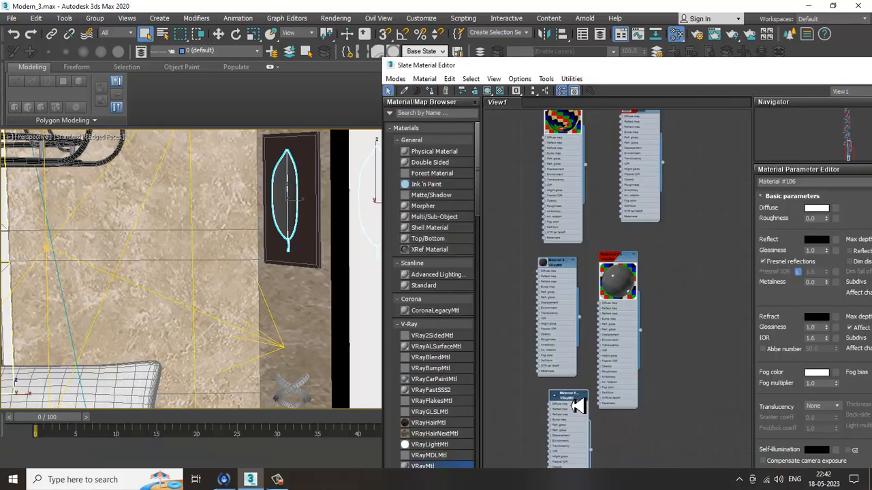
{"action": "left_click", "coordinate": [821, 209]}
{"action": "left_click_drag", "start_coordinate": [319, 113], "coordinate": [332, 127]}
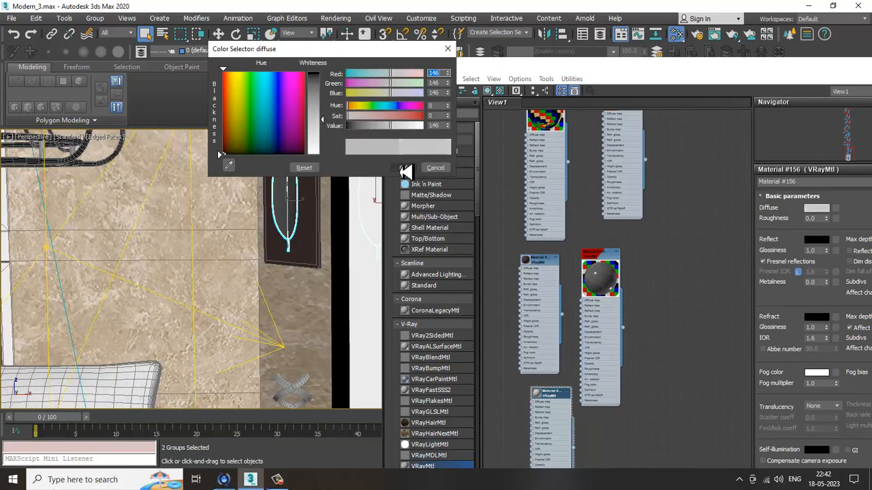
{"action": "left_click", "coordinate": [275, 127]}
{"action": "left_click_drag", "start_coordinate": [275, 127], "coordinate": [249, 149]}
{"action": "left_click", "coordinate": [324, 126]}
{"action": "left_click_drag", "start_coordinate": [322, 119], "coordinate": [325, 80]}
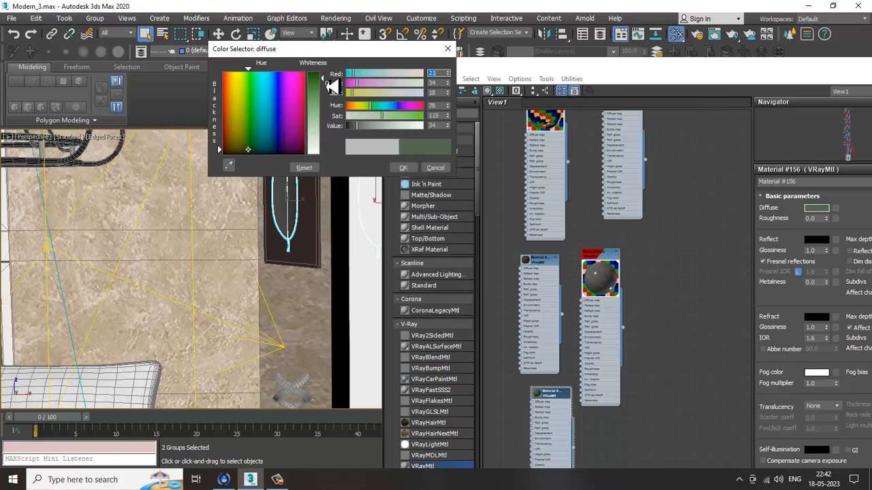
{"action": "left_click", "coordinate": [403, 168]}
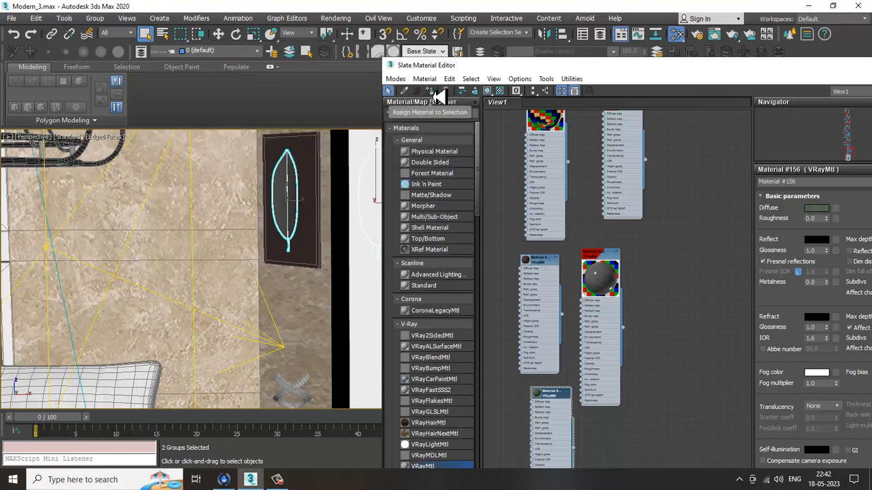
- Assign the green material to the selected leaf ornaments and set its reflection colour to light grey
{"action": "left_click", "coordinate": [815, 241]}
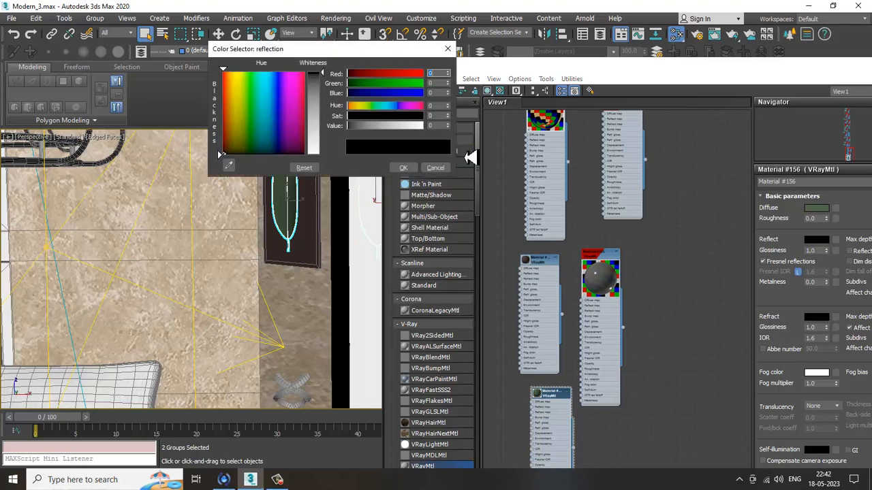
{"action": "left_click_drag", "start_coordinate": [322, 74], "coordinate": [331, 115]}
{"action": "left_click", "coordinate": [402, 169]}
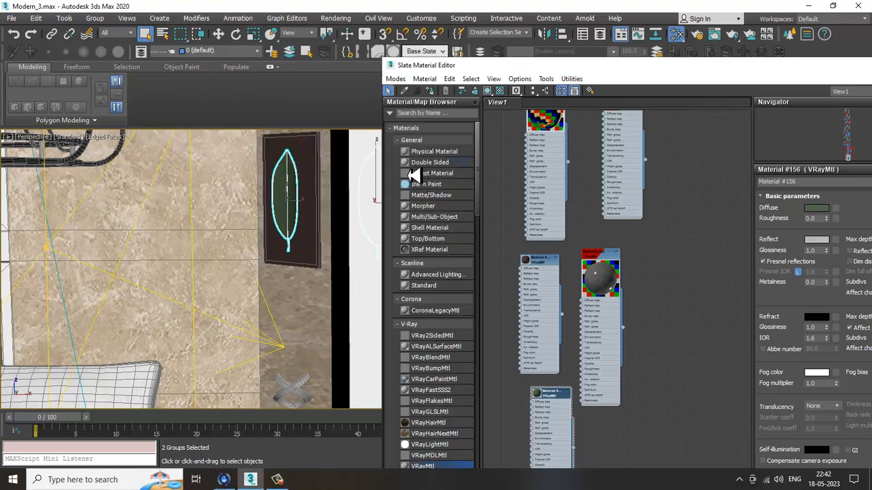
- Select the planter box under the twisted stem and create another VRayMtl material for it
{"action": "left_click_drag", "start_coordinate": [833, 72], "coordinate": [812, 70]}
{"action": "scroll", "coordinate": [248, 149], "scroll_direction": "down", "scroll_amount": 3}
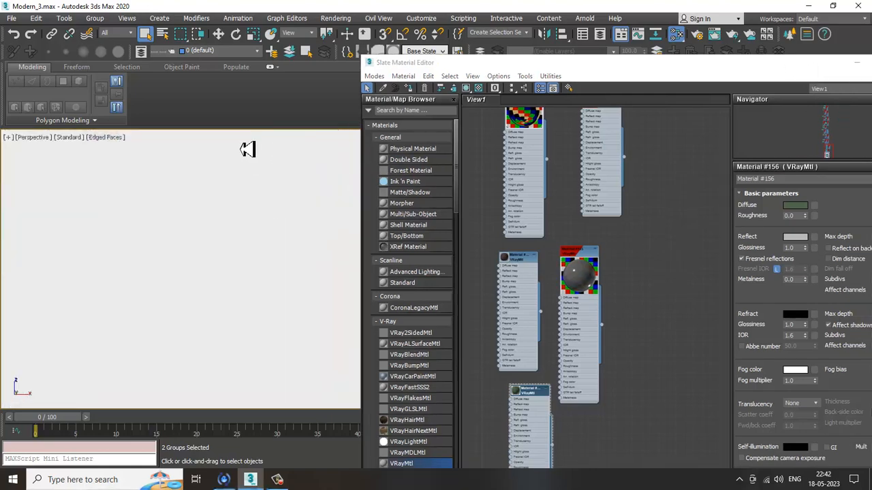
{"action": "scroll", "coordinate": [269, 310], "scroll_direction": "down", "scroll_amount": 5}
{"action": "left_click", "coordinate": [292, 278]}
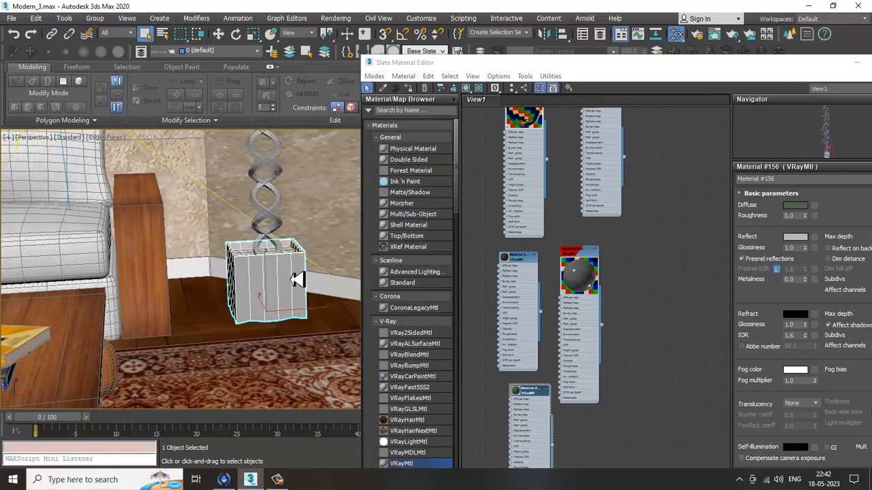
{"action": "middle_click_drag", "start_coordinate": [625, 371], "coordinate": [599, 307]}
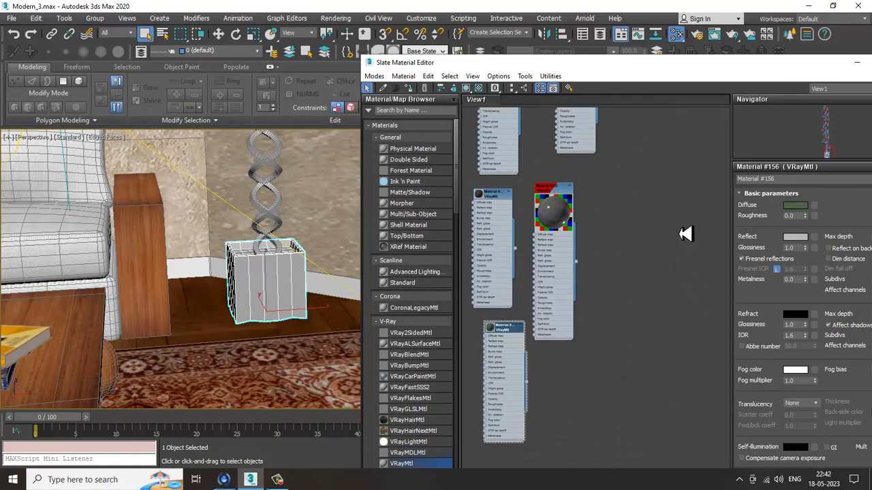
{"action": "left_click_drag", "start_coordinate": [685, 234], "coordinate": [685, 233]}
- View the reference image modern-interior-design-decorating-with-columns from the Interior folder and place its window beside the material editor
{"action": "left_click", "coordinate": [11, 18]}
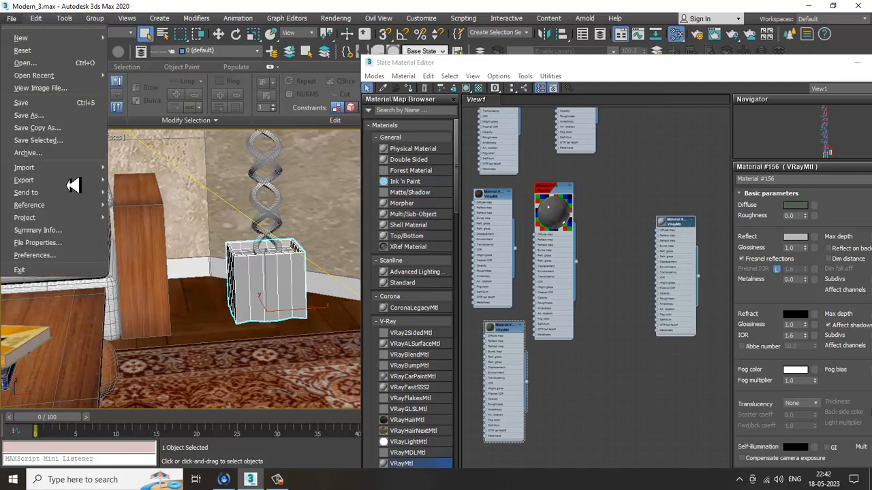
{"action": "left_click", "coordinate": [75, 104]}
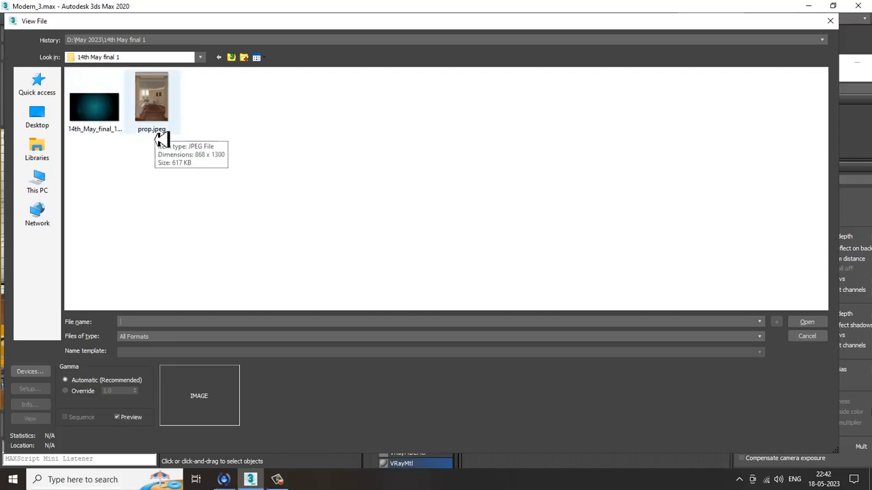
{"action": "left_click", "coordinate": [232, 59]}
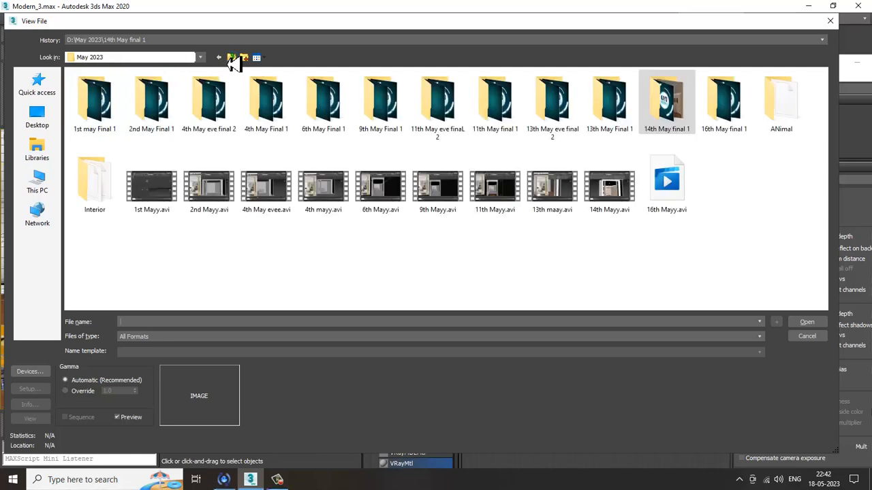
{"action": "double_click", "coordinate": [103, 182]}
{"action": "double_click", "coordinate": [151, 99]}
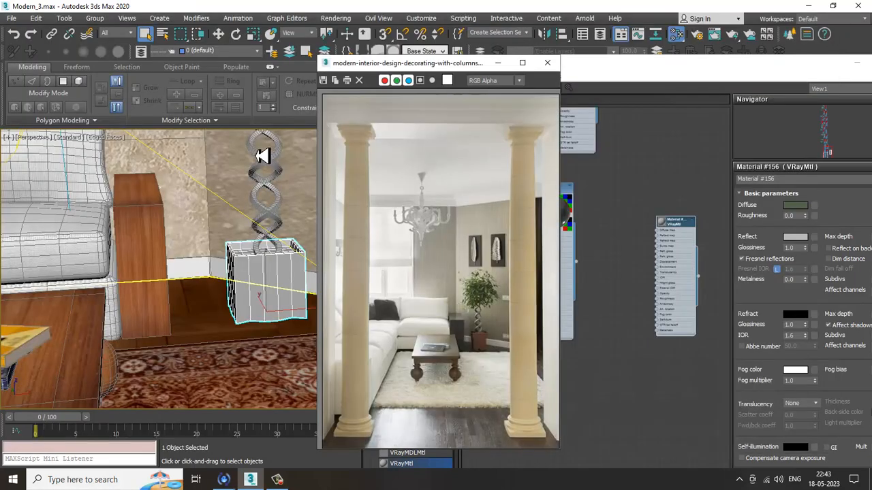
{"action": "left_click_drag", "start_coordinate": [449, 64], "coordinate": [127, 48]}
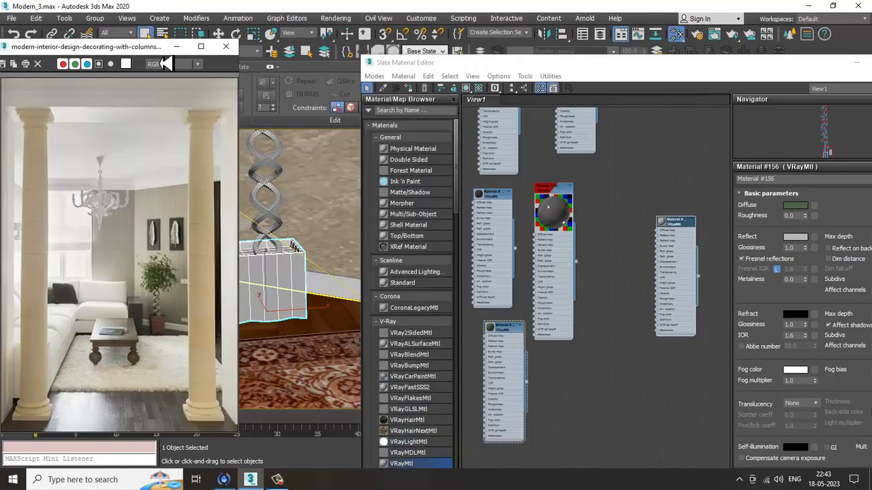
- Set the new VRayMtl's diffuse colour to dark reddish brown, RGB 15, 5, 5, and assign it to the planter box
{"action": "left_click_drag", "start_coordinate": [672, 226], "coordinate": [620, 364]}
{"action": "right_click", "coordinate": [620, 364]}
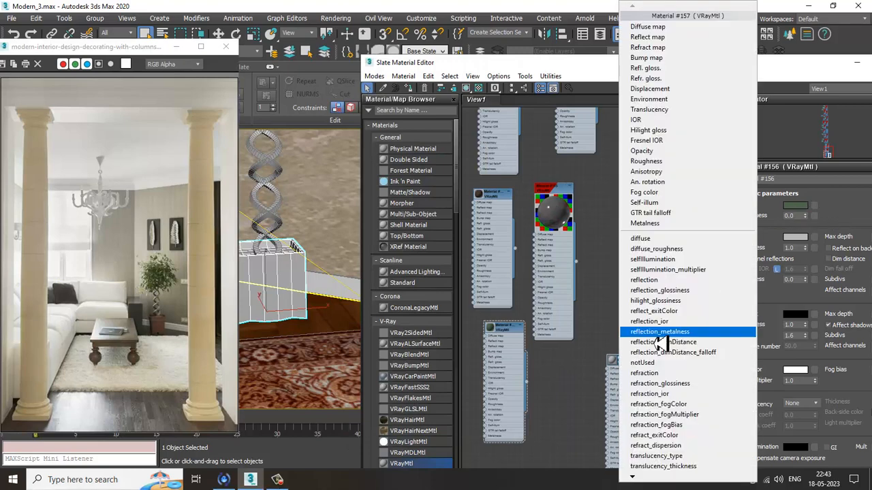
{"action": "left_click", "coordinate": [587, 306]}
{"action": "double_click", "coordinate": [629, 360]}
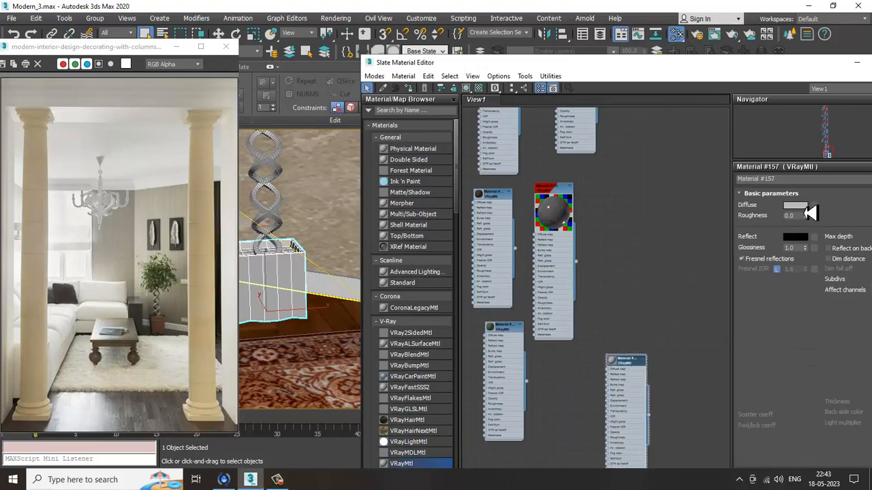
{"action": "left_click", "coordinate": [794, 205]}
{"action": "mouse_move", "coordinate": [294, 129]}
{"action": "left_mouse_down"}
{"action": "mouse_move", "coordinate": [311, 78]}
{"action": "mouse_move", "coordinate": [310, 159]}
{"action": "left_mouse_up"}
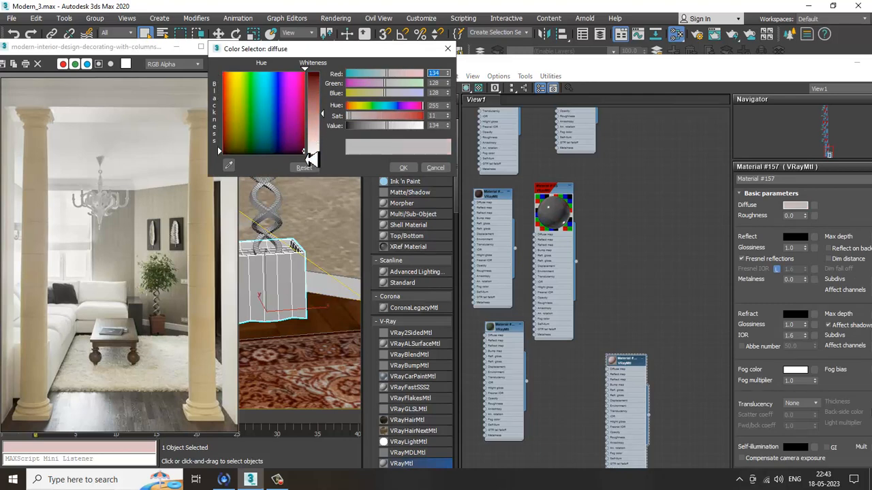
{"action": "left_click_drag", "start_coordinate": [323, 128], "coordinate": [323, 73]}
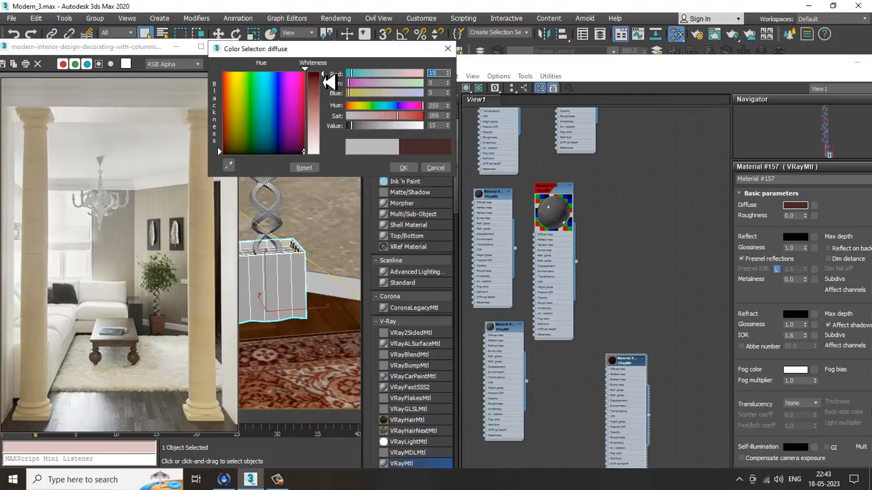
{"action": "left_click", "coordinate": [403, 168]}
{"action": "left_click", "coordinate": [418, 90]}
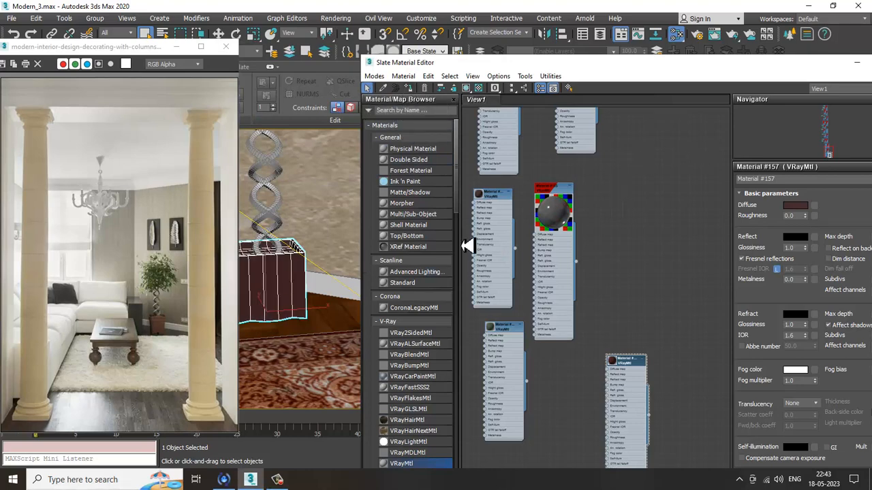
- Add the second twisted stem strand to the selection, create another VRayMtl material and open its parameters
{"action": "left_click", "coordinate": [273, 207], "text": "ctrl"}
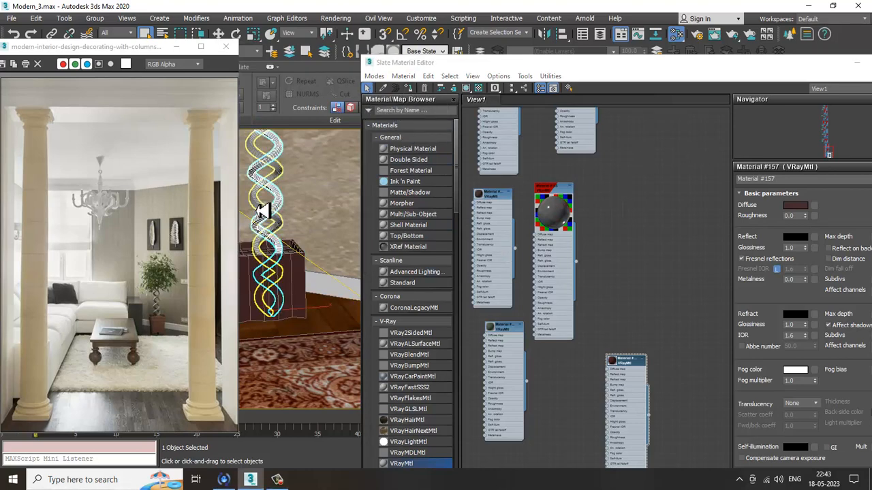
{"action": "middle_click_drag", "start_coordinate": [688, 339], "coordinate": [654, 142]}
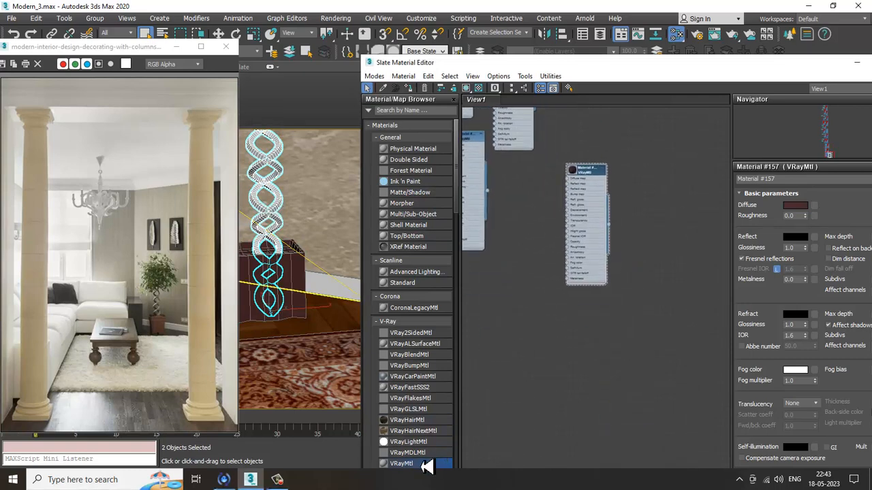
{"action": "left_click_drag", "start_coordinate": [420, 464], "coordinate": [527, 259]}
{"action": "right_click", "coordinate": [527, 259]}
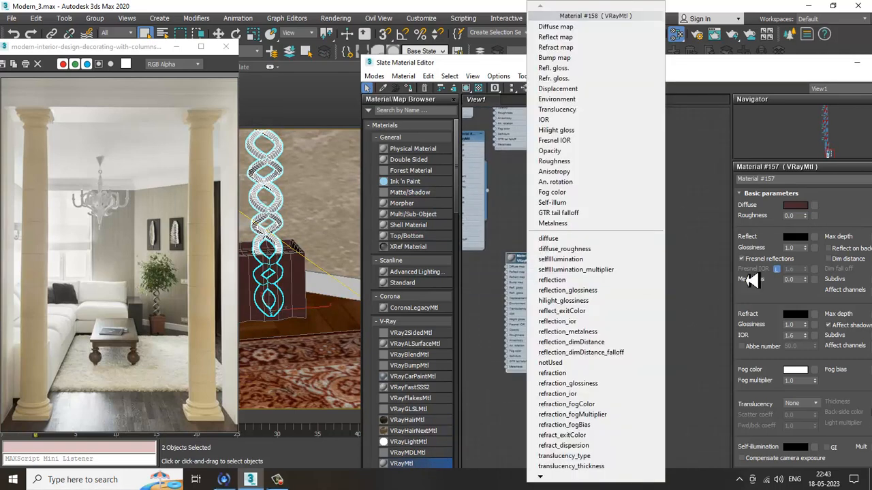
{"action": "left_click", "coordinate": [488, 336]}
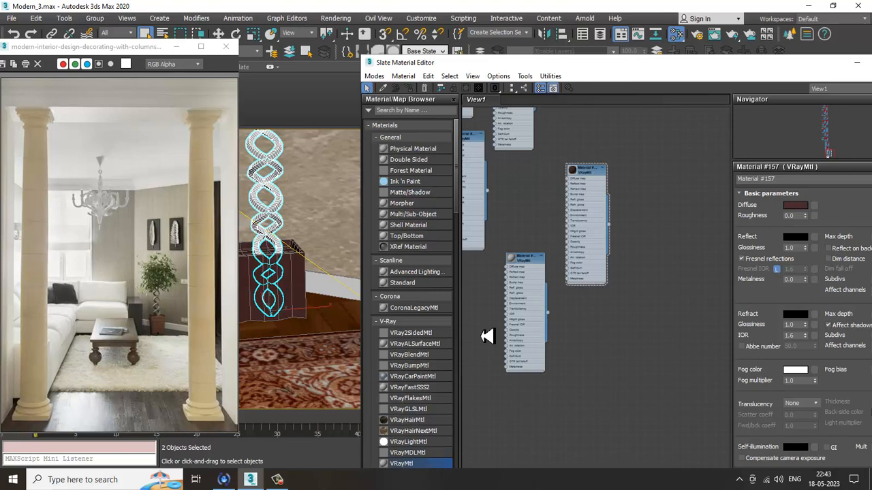
{"action": "double_click", "coordinate": [529, 265]}
- Set the new stem material's diffuse colour to a very pale cream
{"action": "left_click", "coordinate": [795, 205]}
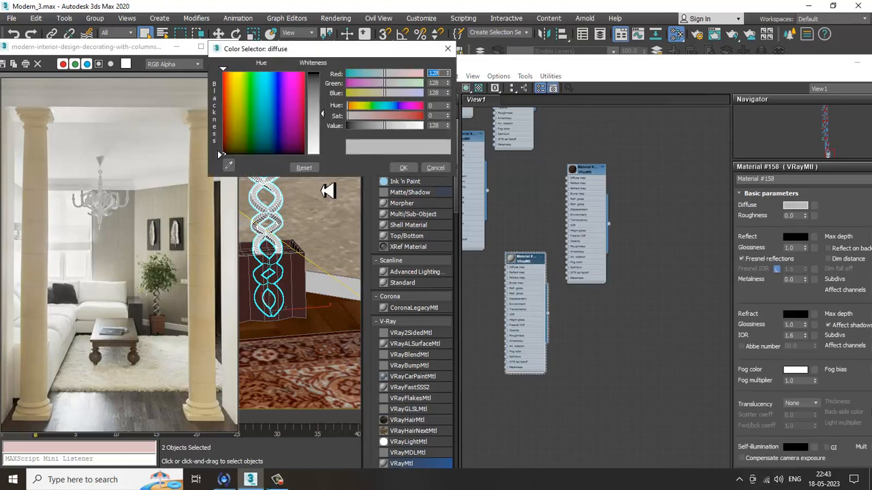
{"action": "left_click", "coordinate": [234, 91]}
{"action": "left_click", "coordinate": [229, 89]}
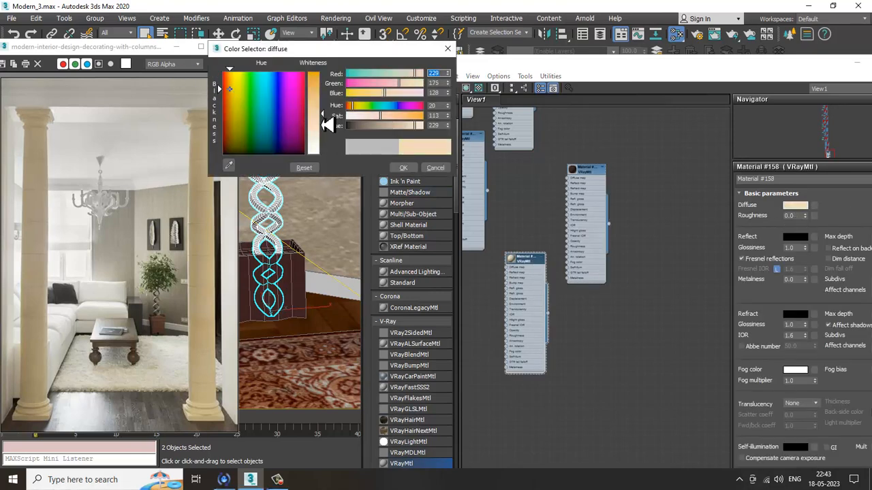
{"action": "left_click_drag", "start_coordinate": [327, 123], "coordinate": [324, 134]}
{"action": "left_click", "coordinate": [403, 168]}
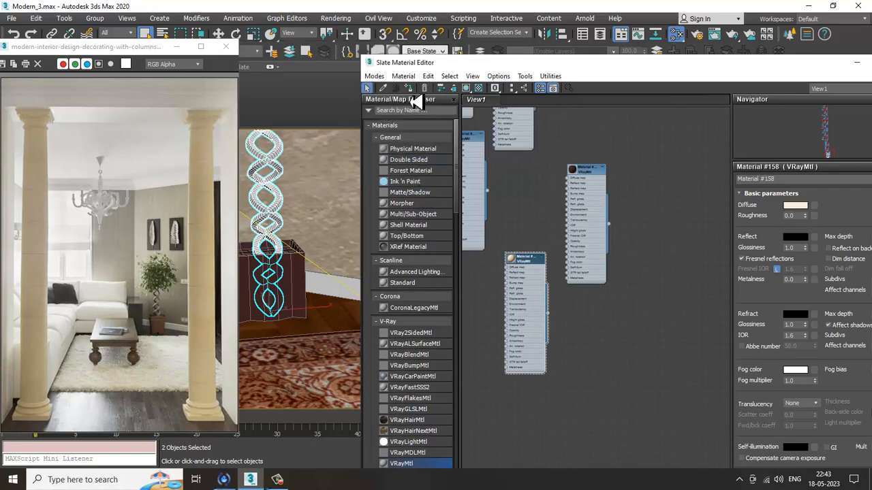
- Minimise the material editor, clear the selection and examine the room, wall panels and twisted stem in perspective
{"action": "left_click", "coordinate": [856, 62]}
{"action": "scroll", "coordinate": [484, 247], "scroll_direction": "down", "scroll_amount": 5}
{"action": "middle_click_drag", "start_coordinate": [467, 224], "coordinate": [533, 271]}
{"action": "left_click", "coordinate": [590, 251]}
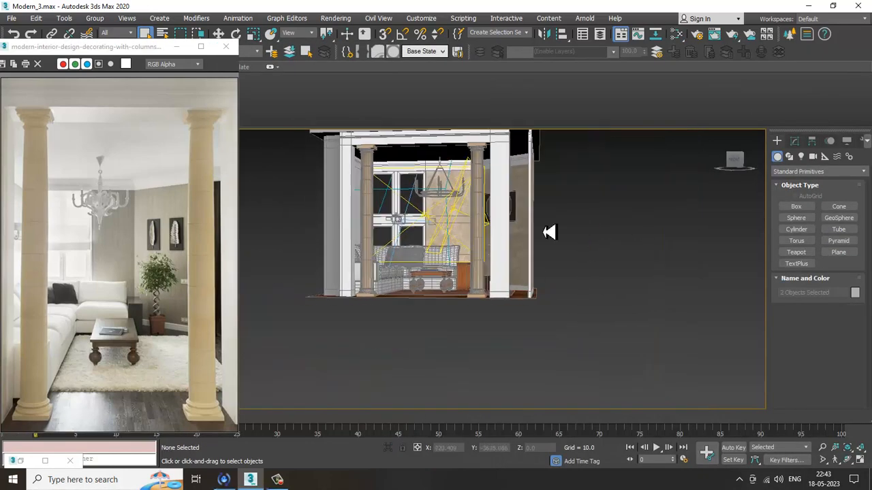
{"action": "scroll", "coordinate": [522, 251], "scroll_direction": "up", "scroll_amount": 2}
{"action": "middle_click_drag", "start_coordinate": [550, 231], "coordinate": [542, 265], "text": "alt"}
{"action": "key", "text": "alt+w"}
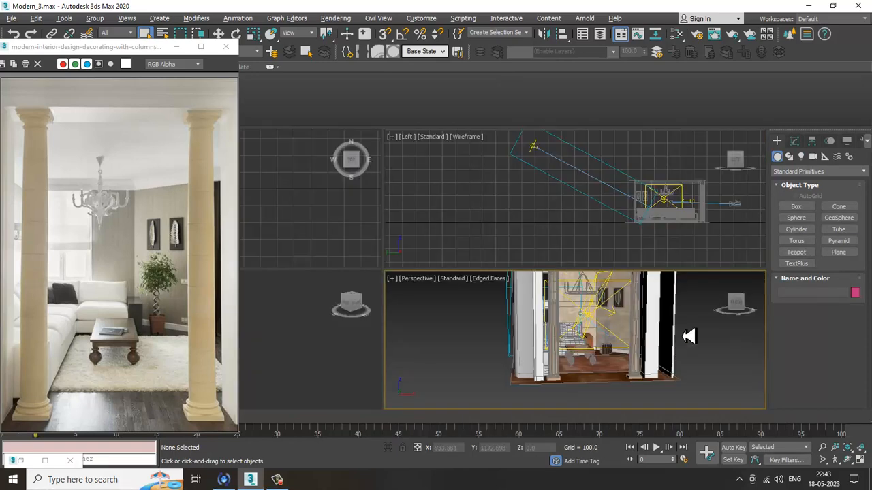
{"action": "key", "text": "alt+w"}
{"action": "scroll", "coordinate": [687, 334], "scroll_direction": "up", "scroll_amount": 5}
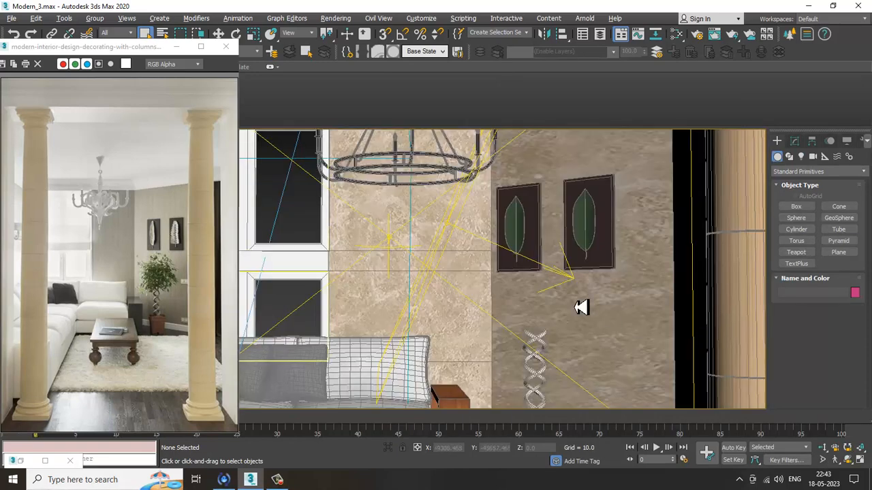
- Run a V-Ray test render of the camera view, then stop it and close the frame buffer
{"action": "key", "text": "c"}
{"action": "key", "text": "shift+q"}
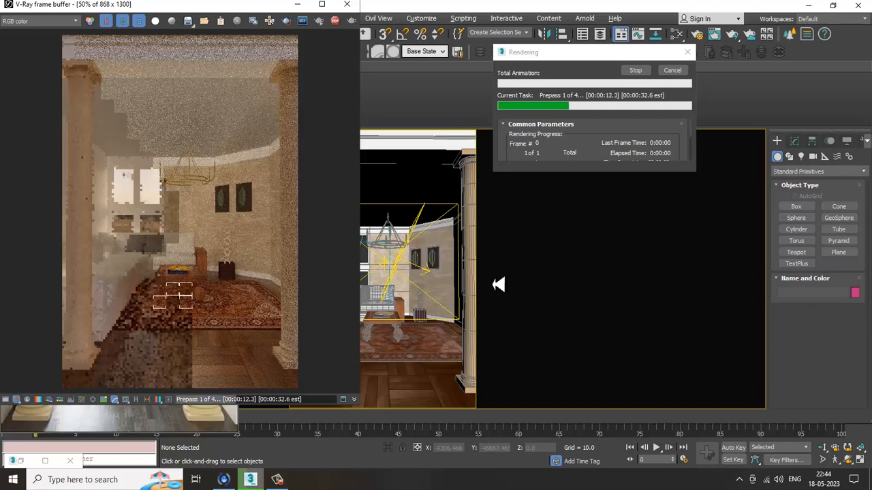
{"action": "key", "text": "Escape"}
{"action": "left_click", "coordinate": [346, 5]}
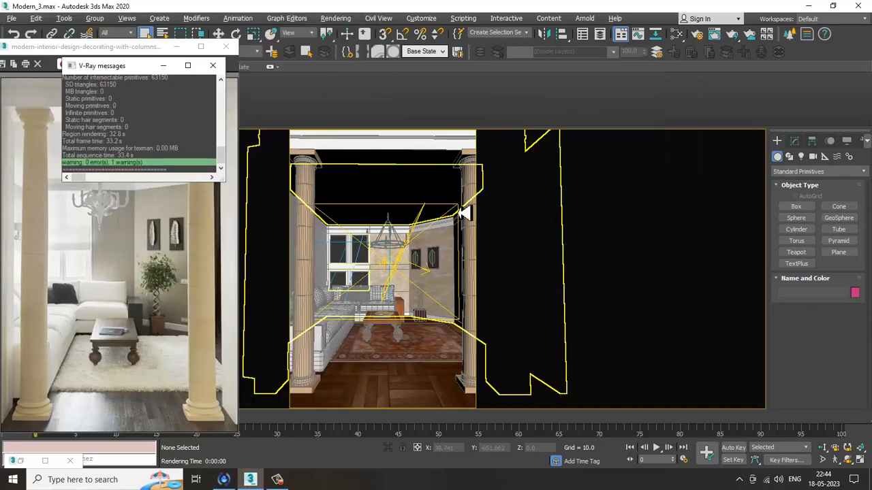
- Select the wall, examine the model around it in perspective and return to the camera view
{"action": "left_click", "coordinate": [427, 246]}
{"action": "key", "text": "p"}
{"action": "scroll", "coordinate": [518, 312], "scroll_direction": "down", "scroll_amount": 5}
{"action": "middle_click_drag", "start_coordinate": [503, 325], "coordinate": [538, 268], "text": "alt"}
{"action": "middle_click_drag", "start_coordinate": [538, 267], "coordinate": [545, 231], "text": "alt"}
{"action": "scroll", "coordinate": [580, 268], "scroll_direction": "up", "scroll_amount": 5}
{"action": "middle_click_drag", "start_coordinate": [544, 230], "coordinate": [485, 292], "text": "alt"}
{"action": "scroll", "coordinate": [495, 256], "scroll_direction": "up", "scroll_amount": 4}
{"action": "key", "text": "c"}
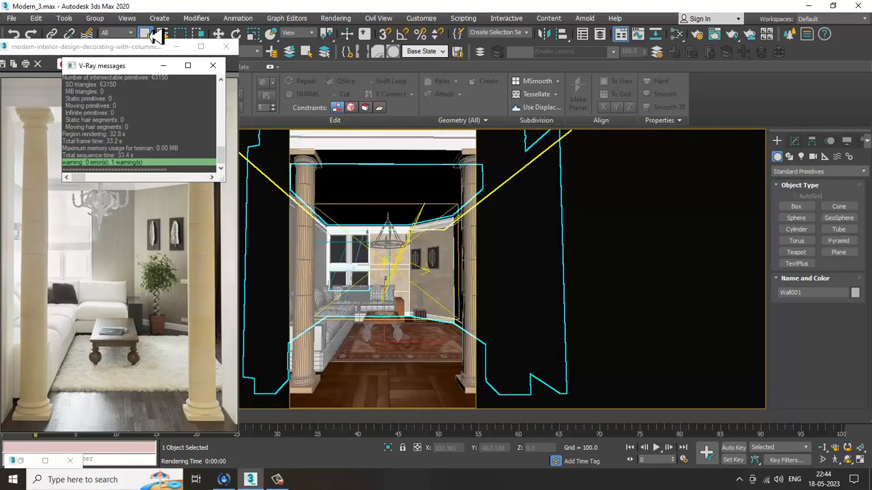
- Move the reference image clear of the viewport label and start interactive V-Ray rendering in the camera viewport
{"action": "left_click", "coordinate": [212, 66]}
{"action": "left_click_drag", "start_coordinate": [107, 176], "coordinate": [100, 200]}
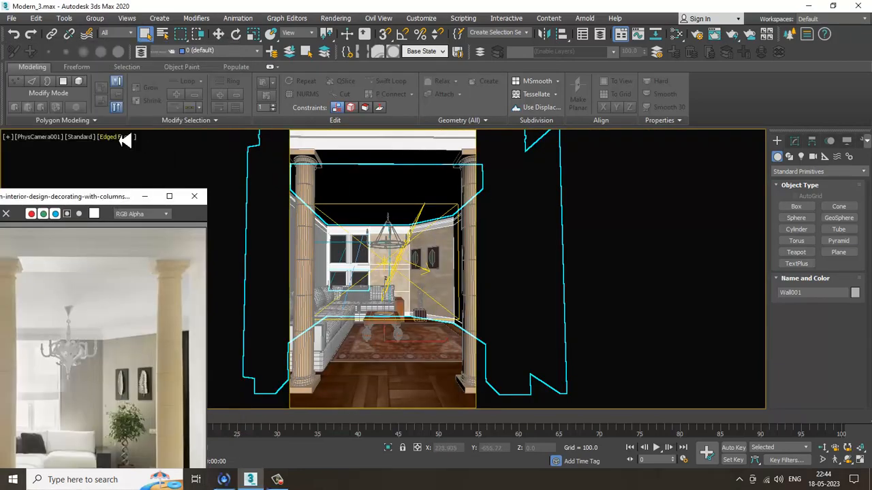
{"action": "left_click", "coordinate": [80, 137]}
{"action": "left_click", "coordinate": [146, 160]}
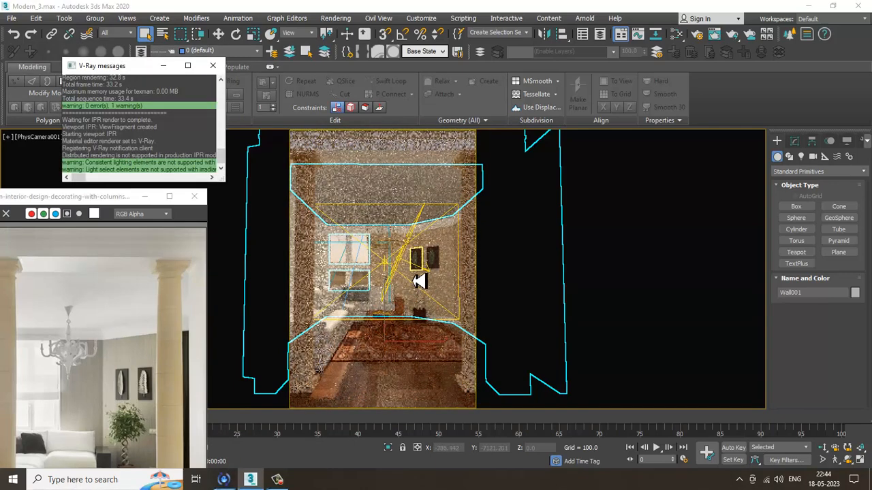
- Select VRayLight002, set its multiplier to 0.3 and bring its texture settings into view
{"action": "left_click", "coordinate": [435, 278]}
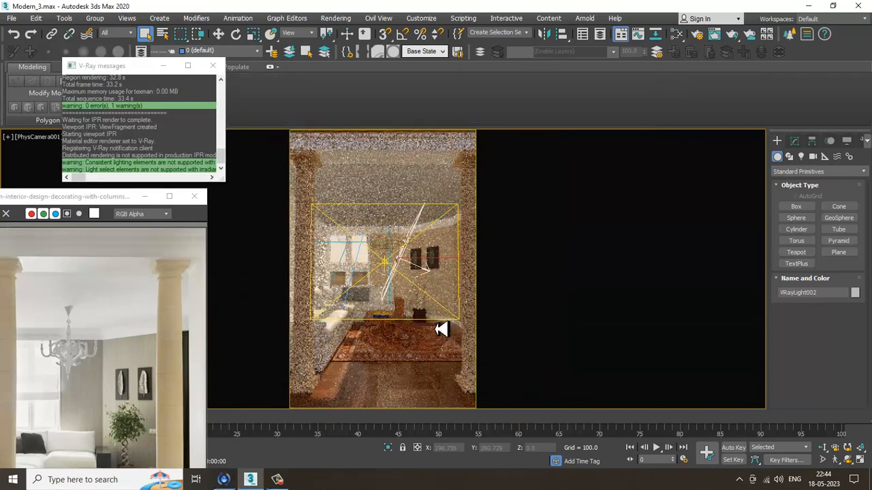
{"action": "left_click", "coordinate": [794, 141]}
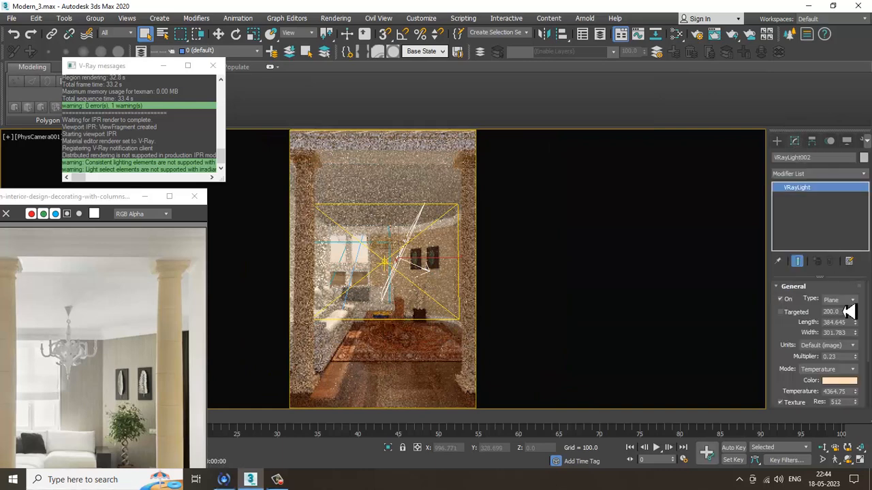
{"action": "double_click", "coordinate": [832, 357]}
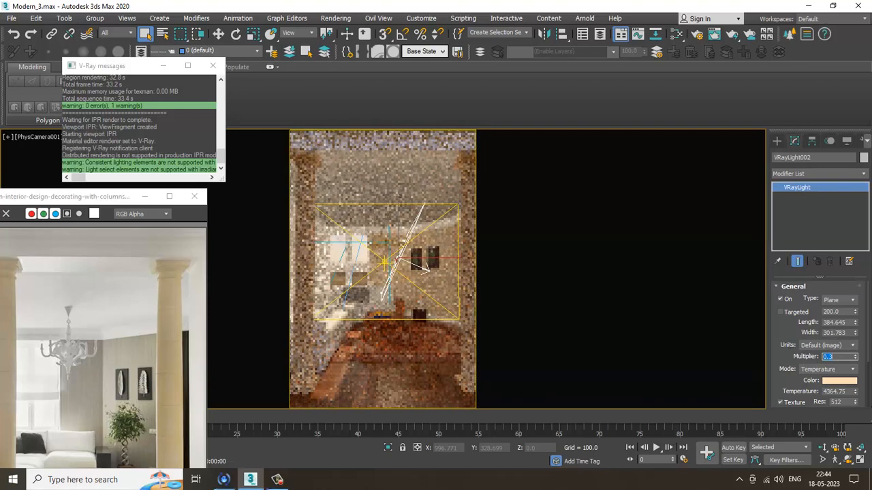
{"action": "left_click_drag", "start_coordinate": [787, 356], "coordinate": [795, 260]}
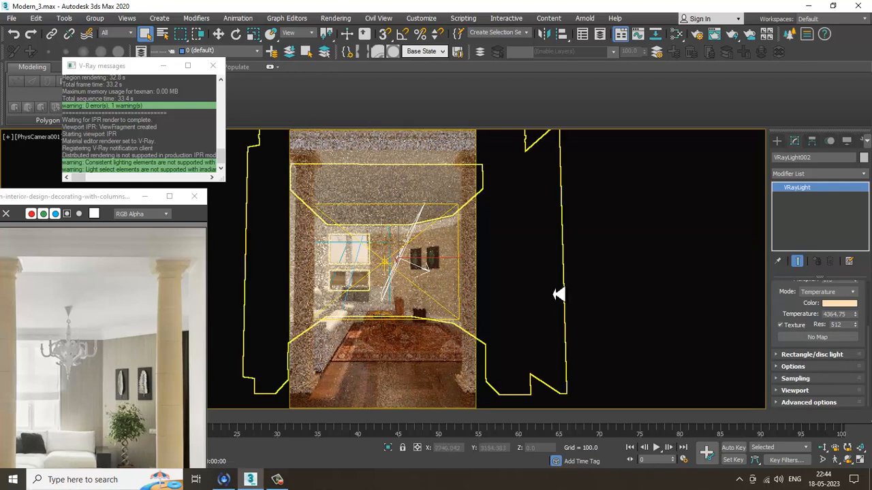
- Open the material editor in compact mode and place its window clear of the camera viewport and the light's settings
{"action": "key", "text": "m"}
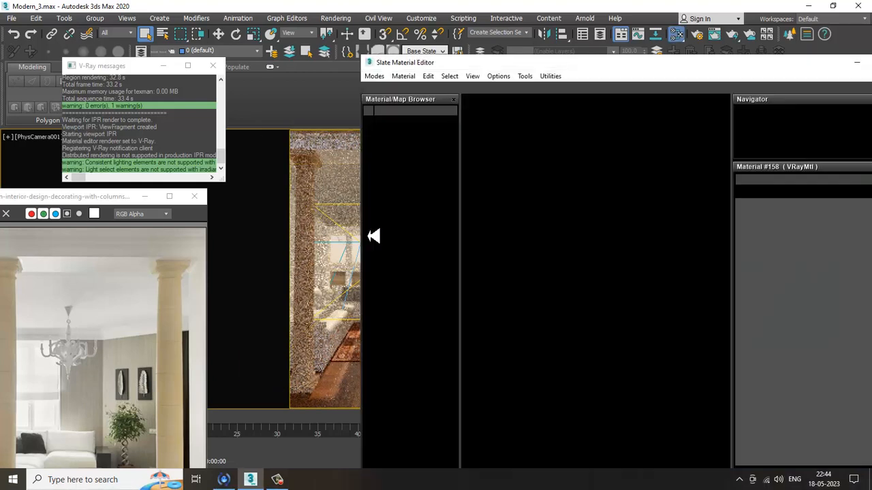
{"action": "left_click", "coordinate": [374, 76]}
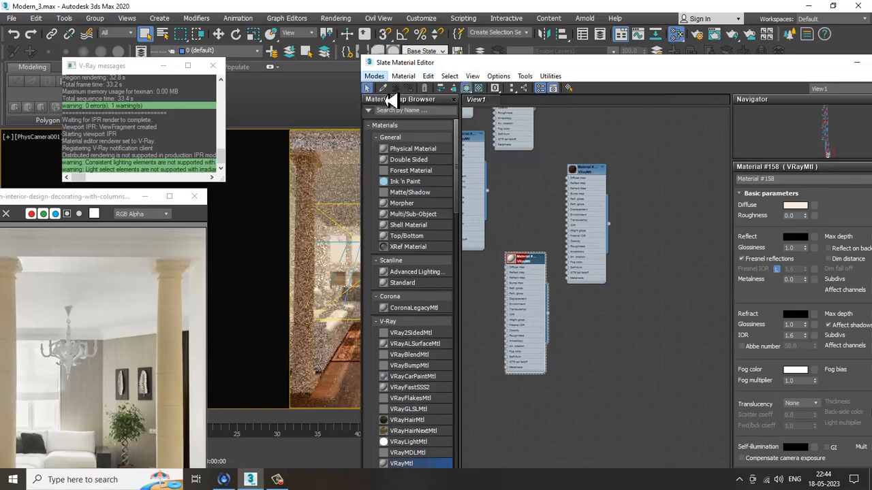
{"action": "left_click", "coordinate": [392, 89]}
{"action": "left_click_drag", "start_coordinate": [673, 61], "coordinate": [137, 45]}
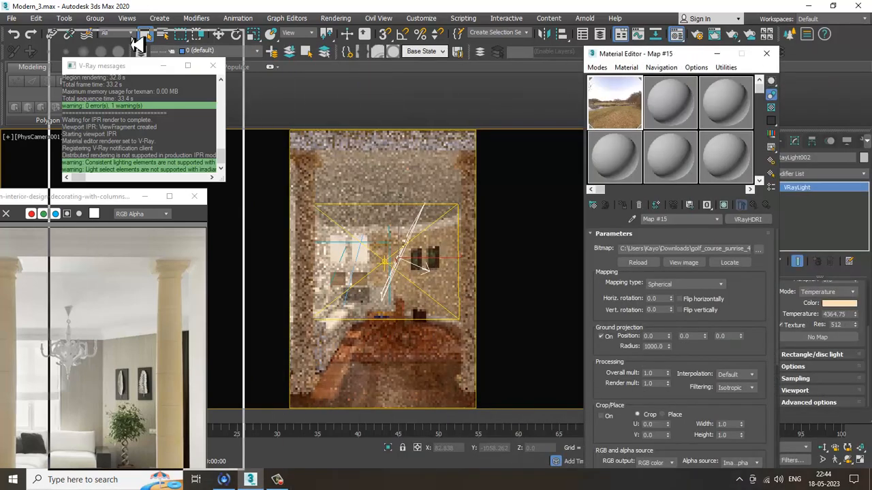
- Select VRayLight001 and assign the golf_course_sunrise VRayHDRI map as an instance to the light's texture
{"action": "left_click", "coordinate": [446, 329]}
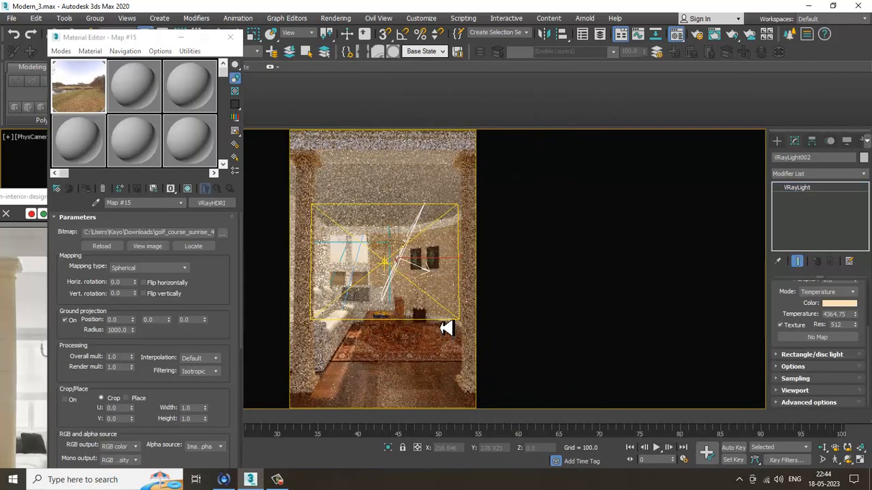
{"action": "double_click", "coordinate": [94, 96]}
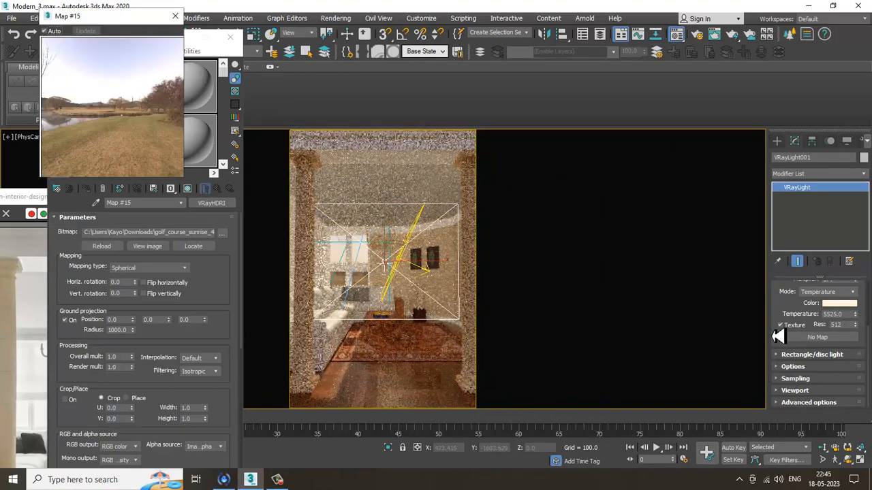
{"action": "left_click_drag", "start_coordinate": [828, 343], "coordinate": [827, 343]}
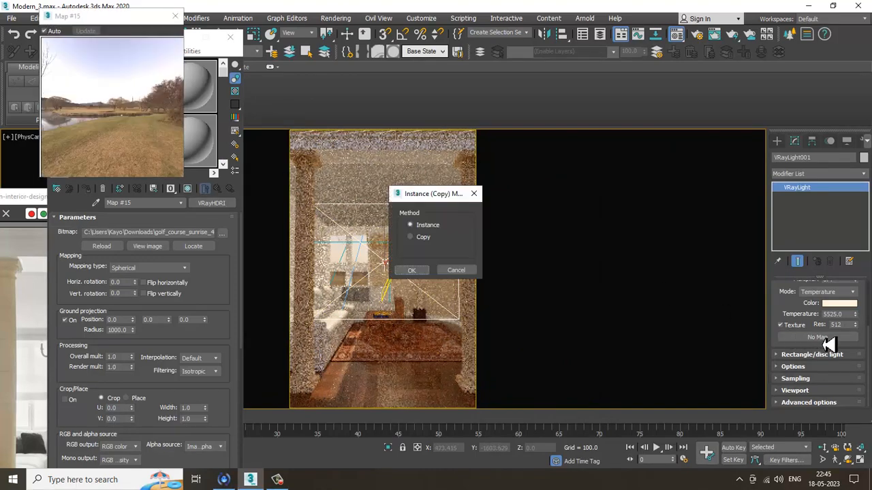
{"action": "left_click", "coordinate": [418, 269]}
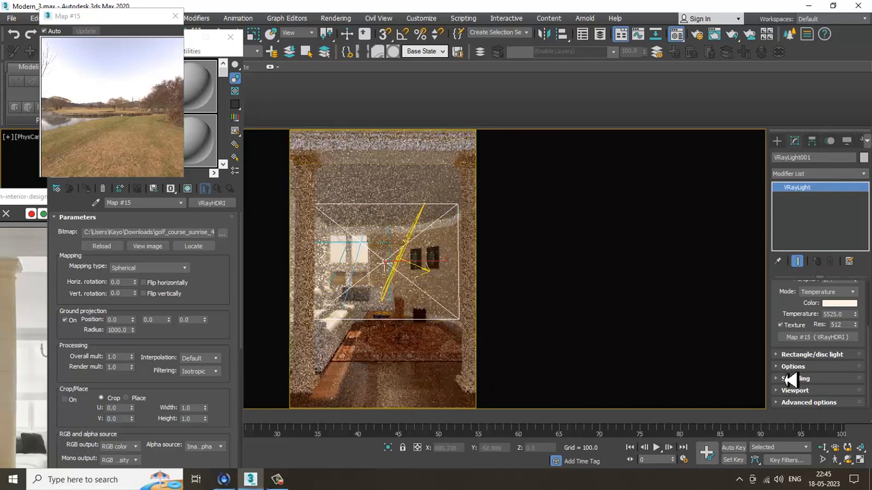
- Expand the options of VRayLight001 and set its multiplier to 0.6
{"action": "left_click", "coordinate": [793, 367]}
{"action": "scroll", "coordinate": [849, 344], "scroll_direction": "up", "scroll_amount": 1}
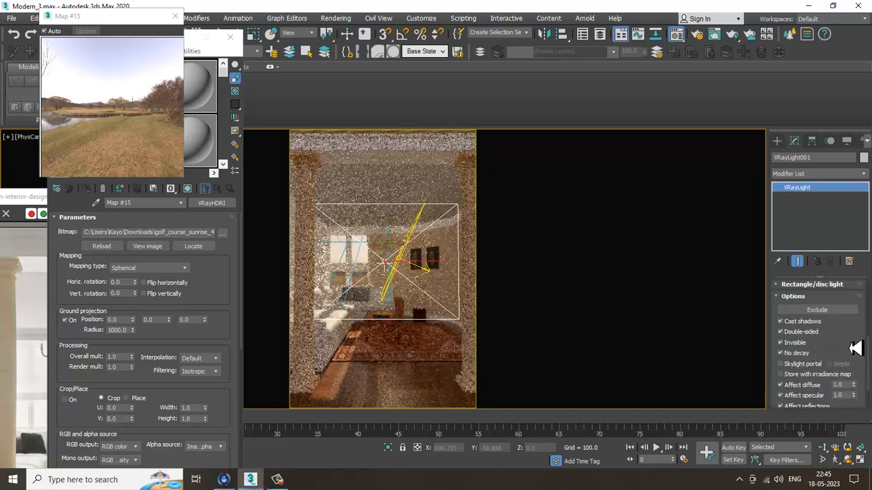
{"action": "scroll", "coordinate": [848, 354], "scroll_direction": "up", "scroll_amount": 3}
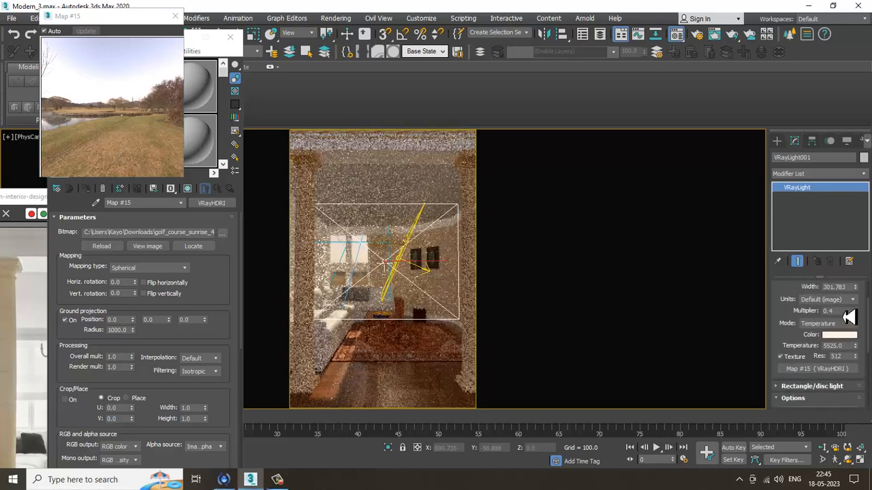
{"action": "left_click", "coordinate": [844, 312]}
{"action": "type", "text": "0.6"}
{"action": "key", "text": "Return"}
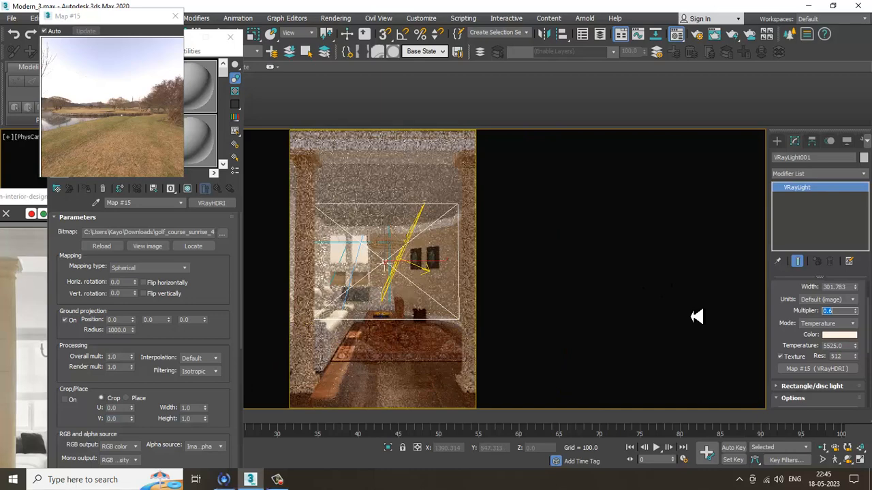
- Expand the rectangle/disc and sampling settings of VRayLight001 and set its sampling subdivisions to 16
{"action": "left_click", "coordinate": [800, 387]}
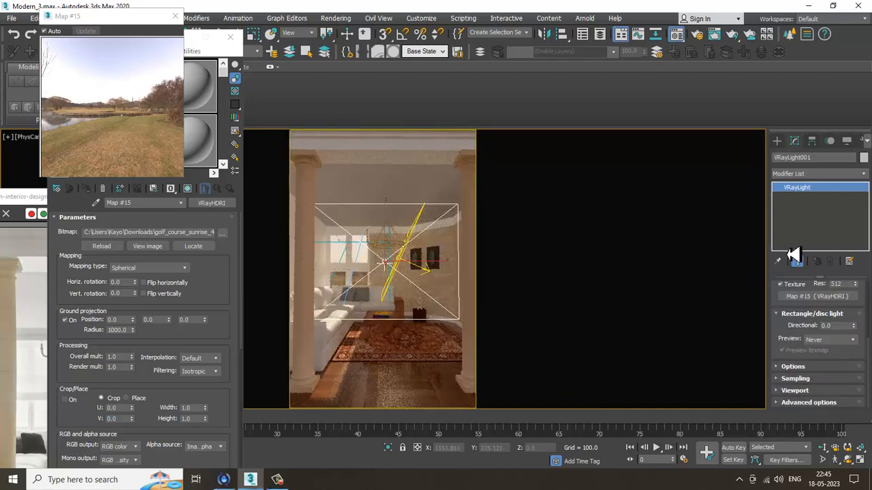
{"action": "left_click", "coordinate": [798, 383]}
{"action": "left_click_drag", "start_coordinate": [836, 333], "coordinate": [768, 333]}
{"action": "key", "text": "Return"}
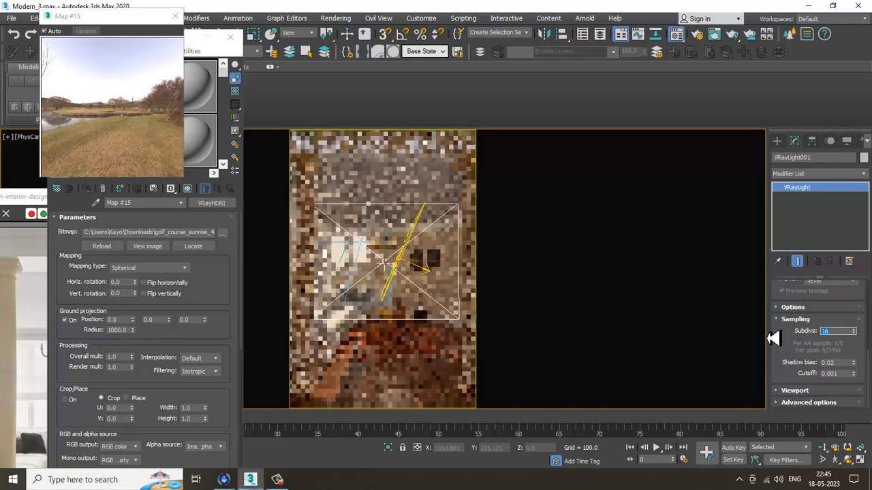
{"action": "left_click", "coordinate": [280, 480]}
{"action": "left_click", "coordinate": [284, 480]}
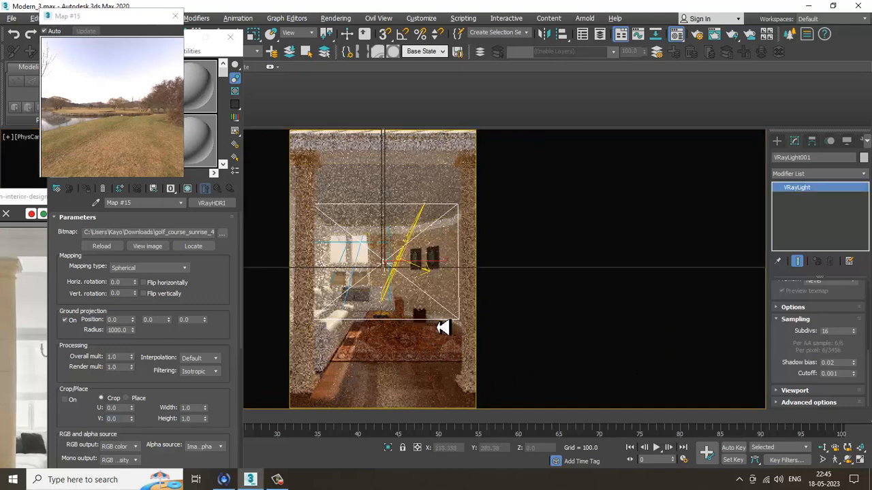
- Restore the four-viewport layout and move VRayLight001 outside the room's front opening, to about Y -403.8
{"action": "key", "text": "alt+w"}
{"action": "middle_click_drag", "start_coordinate": [333, 361], "coordinate": [329, 341], "text": "alt"}
{"action": "scroll", "coordinate": [322, 339], "scroll_direction": "down", "scroll_amount": 5}
{"action": "scroll", "coordinate": [314, 342], "scroll_direction": "up", "scroll_amount": 1}
{"action": "key", "text": "w"}
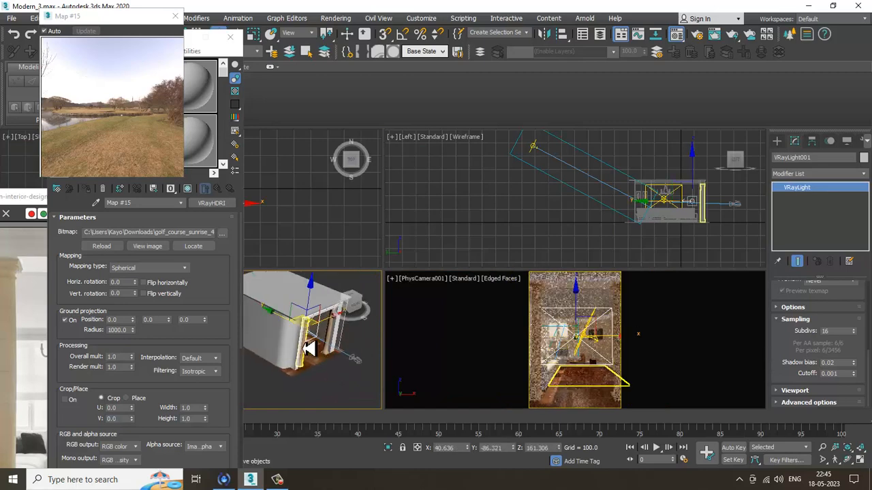
{"action": "left_click_drag", "start_coordinate": [293, 328], "coordinate": [334, 353]}
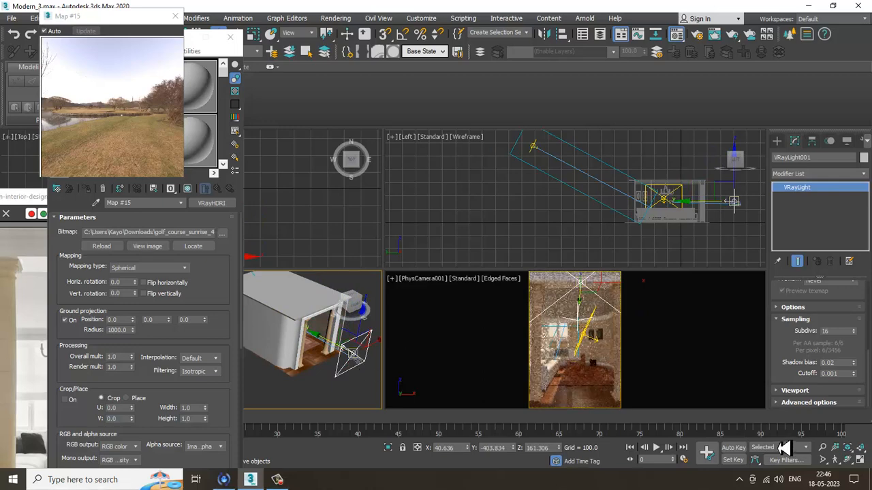
{"action": "scroll", "coordinate": [805, 301], "scroll_direction": "up", "scroll_amount": 3}
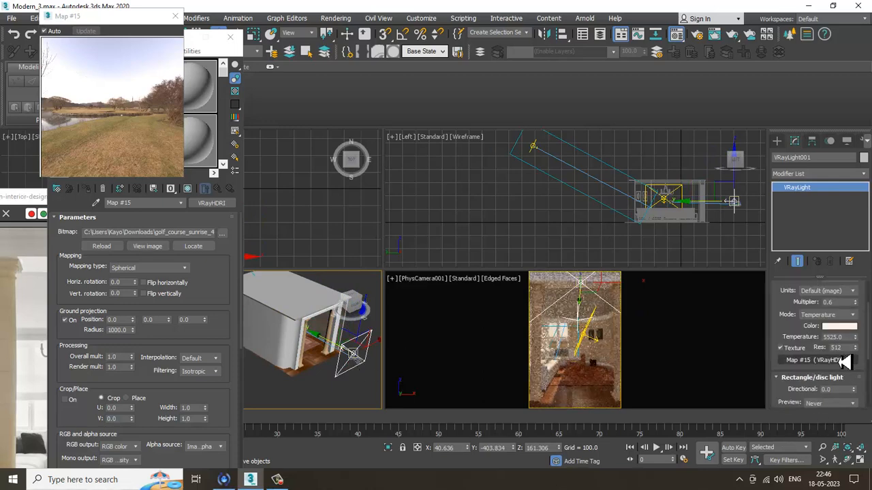
- Try a multiplier of 2 on VRayLight001 and restart the V-Ray IPR preview in the camera viewport
{"action": "left_click_drag", "start_coordinate": [846, 303], "coordinate": [803, 304]}
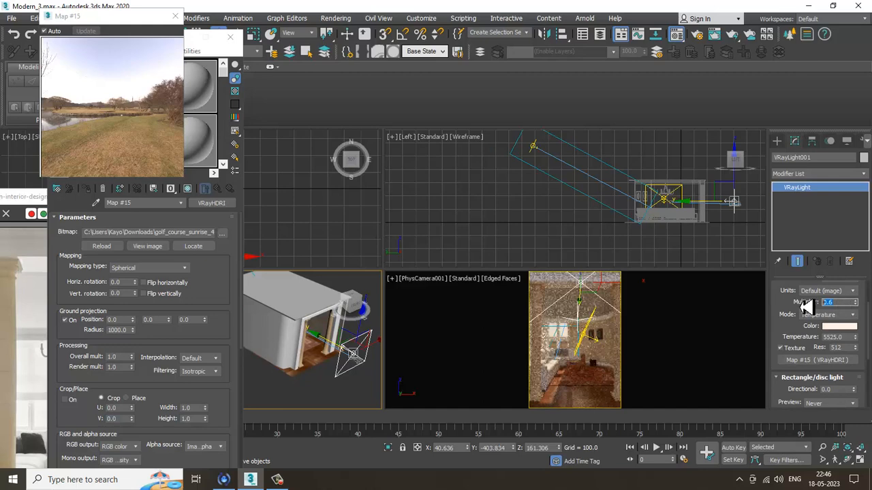
{"action": "type", "text": "2"}
{"action": "key", "text": "Return"}
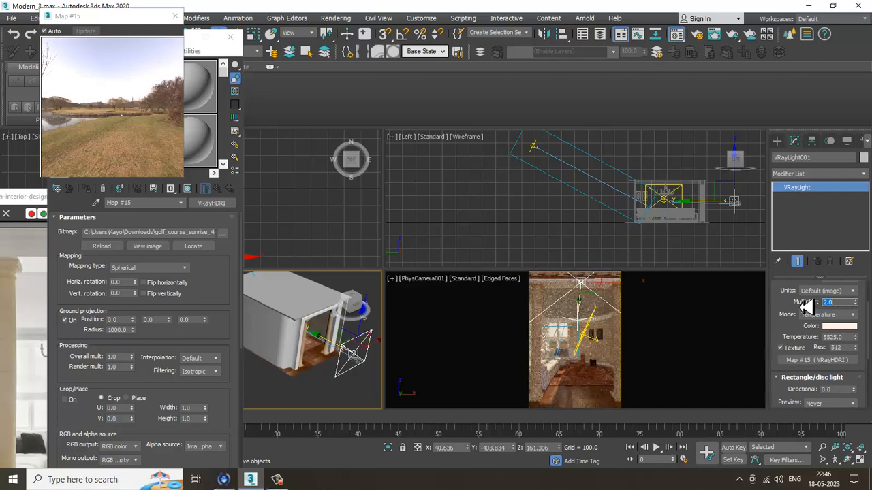
{"action": "left_click", "coordinate": [468, 280]}
{"action": "left_click", "coordinate": [500, 303]}
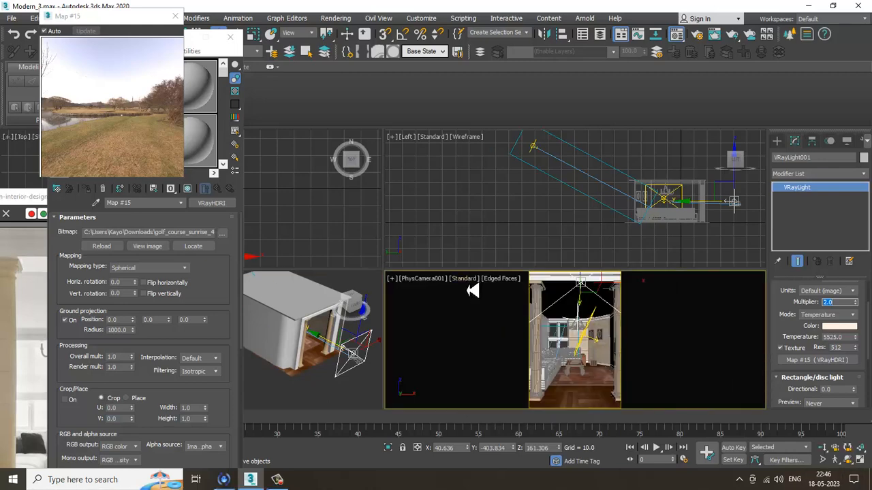
{"action": "left_click", "coordinate": [472, 290]}
{"action": "left_click", "coordinate": [467, 280]}
{"action": "left_click", "coordinate": [494, 306]}
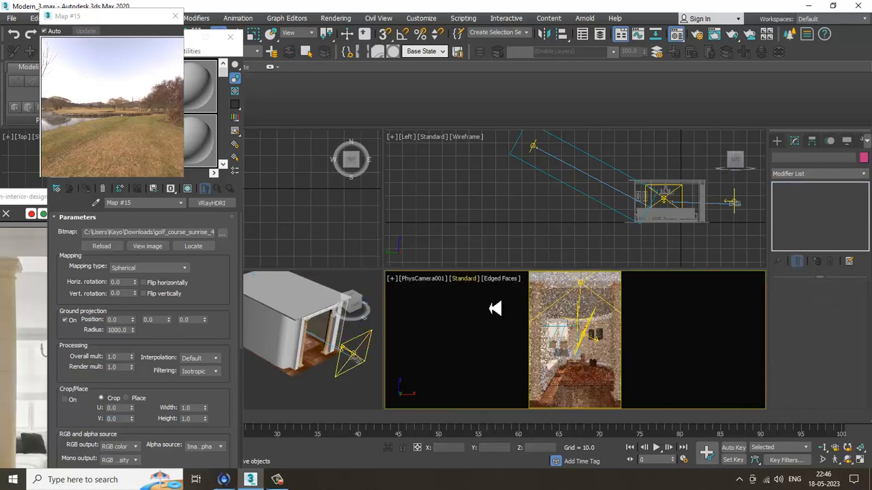
- Reselect the plane light VRayLight001 outside the room's opening and set its multiplier to 1
{"action": "left_click", "coordinate": [345, 381]}
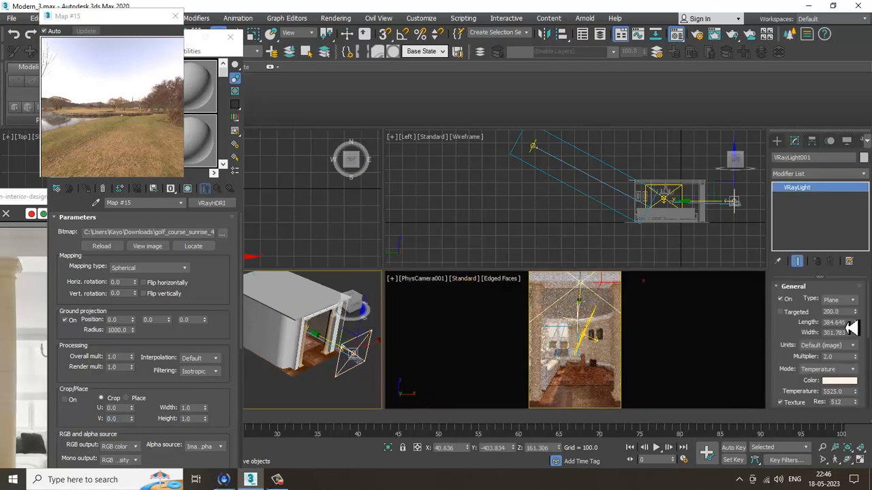
{"action": "left_click_drag", "start_coordinate": [862, 364], "coordinate": [786, 361]}
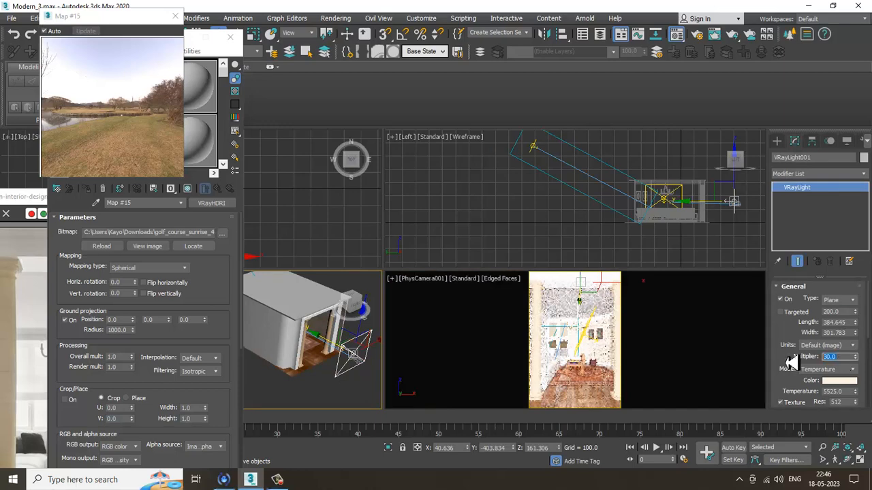
{"action": "type", "text": "1"}
{"action": "key", "text": "Return"}
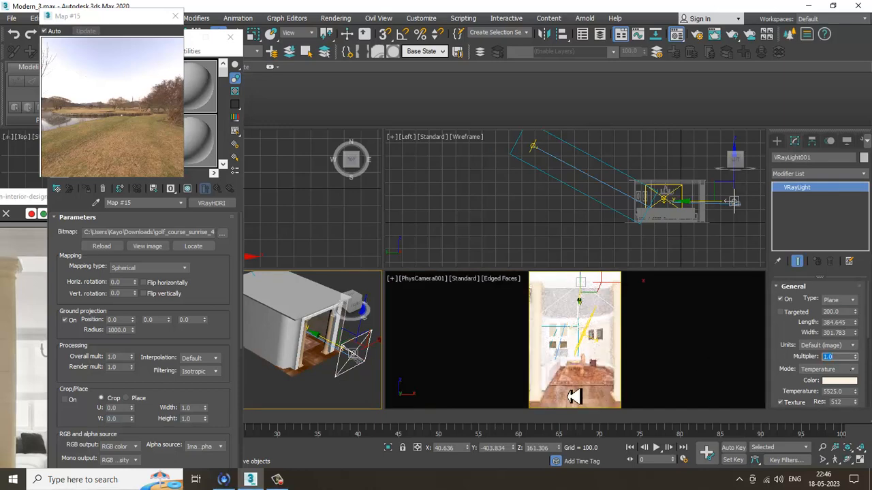
- Test-render the PhysCamera001 view, stop the render during the prepass and close the frame buffer
{"action": "right_click", "coordinate": [579, 326]}
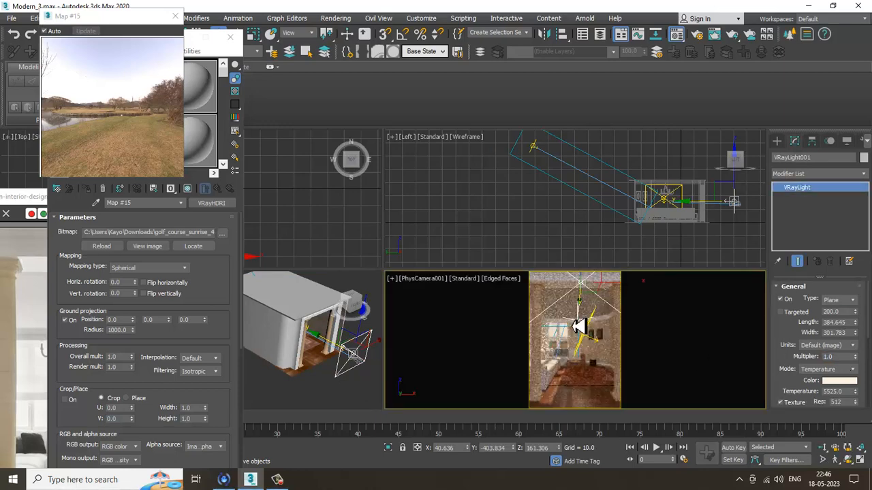
{"action": "key", "text": "shift+q"}
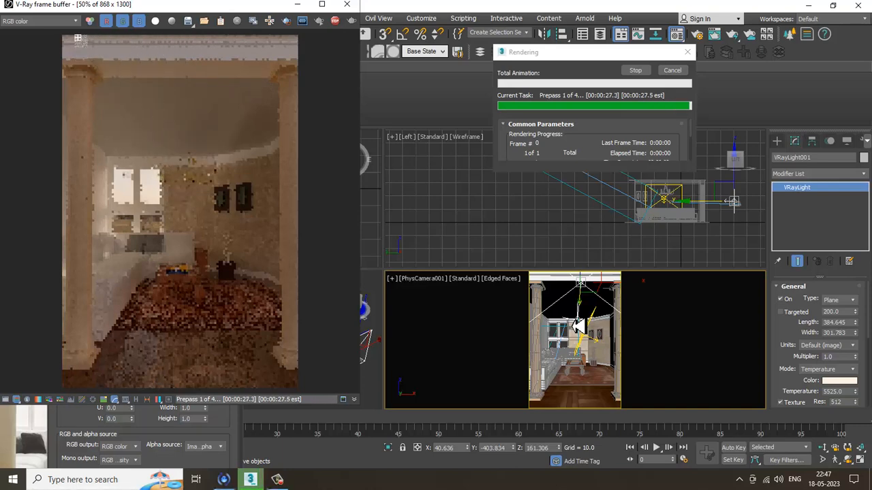
{"action": "key", "text": "Escape"}
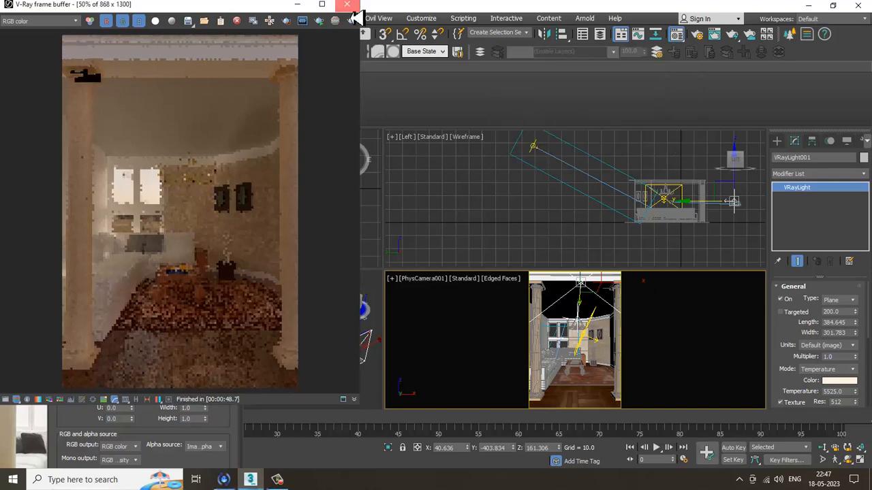
{"action": "left_click", "coordinate": [346, 5]}
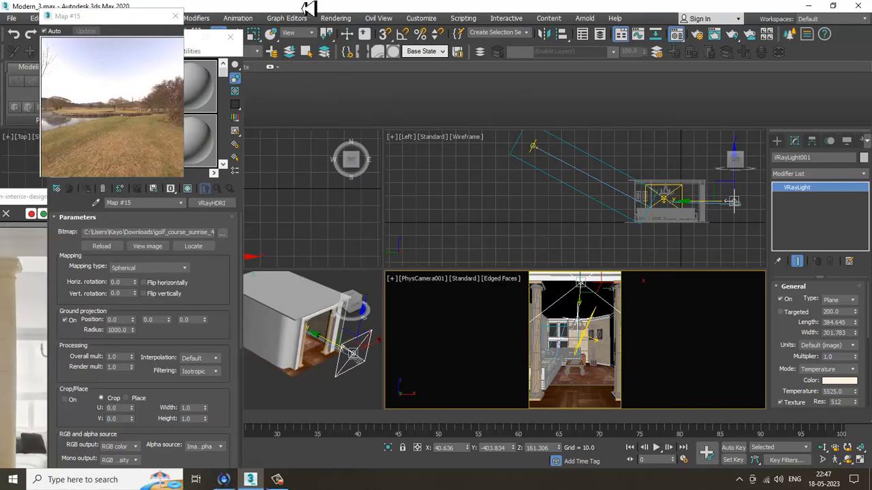
- Open the V-Ray render settings and show the global switches with their advanced options
{"action": "left_click", "coordinate": [470, 280]}
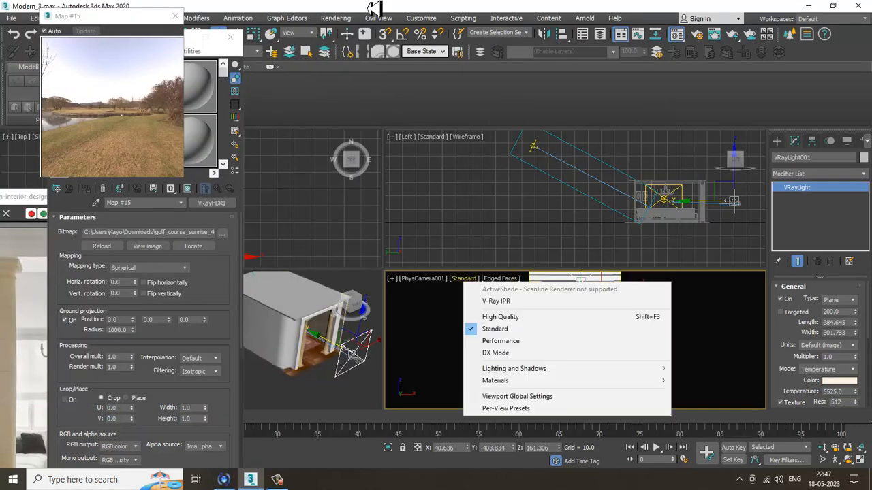
{"action": "left_click", "coordinate": [336, 18]}
{"action": "left_click", "coordinate": [383, 78]}
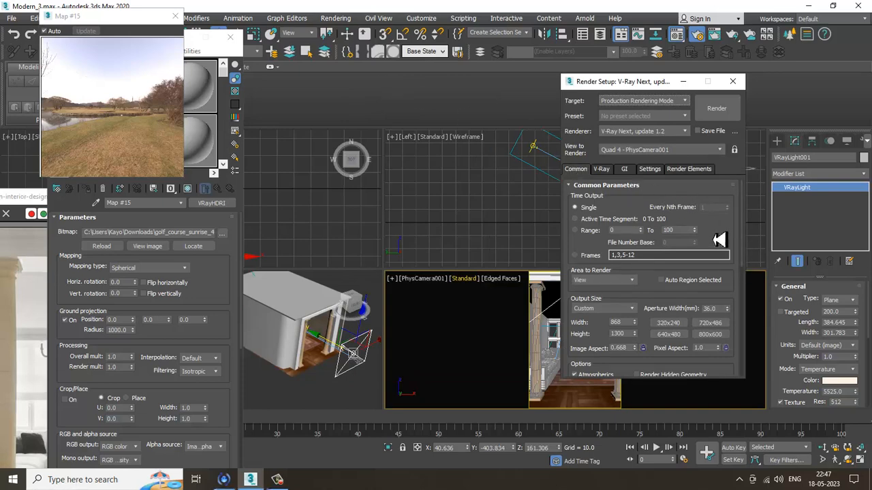
{"action": "left_click_drag", "start_coordinate": [712, 231], "coordinate": [726, 84]}
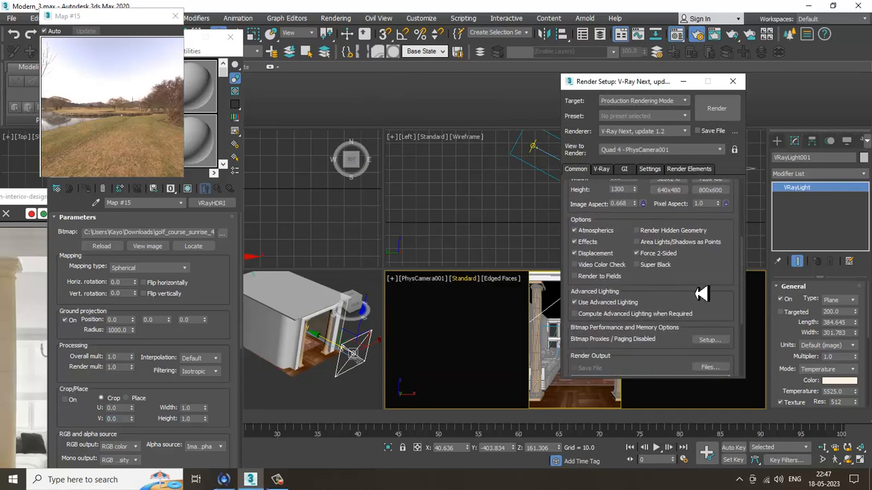
{"action": "left_click_drag", "start_coordinate": [697, 292], "coordinate": [702, 140]}
{"action": "left_click", "coordinate": [603, 171]}
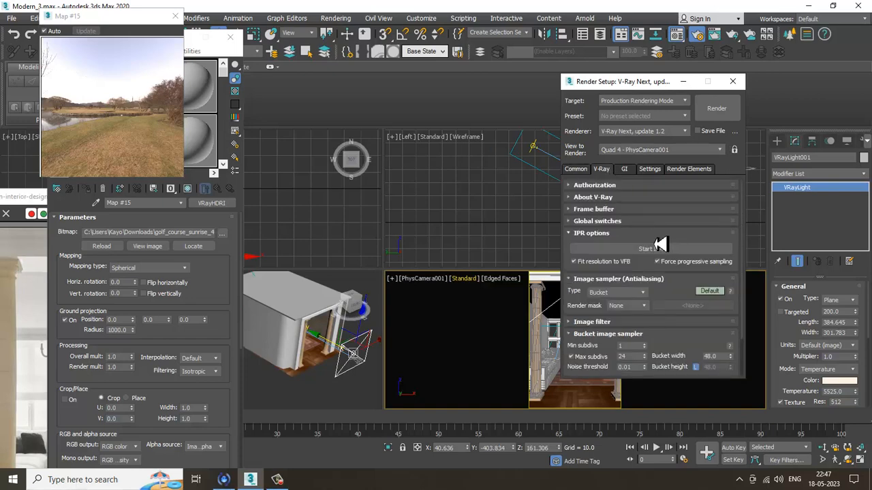
{"action": "left_click", "coordinate": [596, 225]}
{"action": "left_click", "coordinate": [709, 233]}
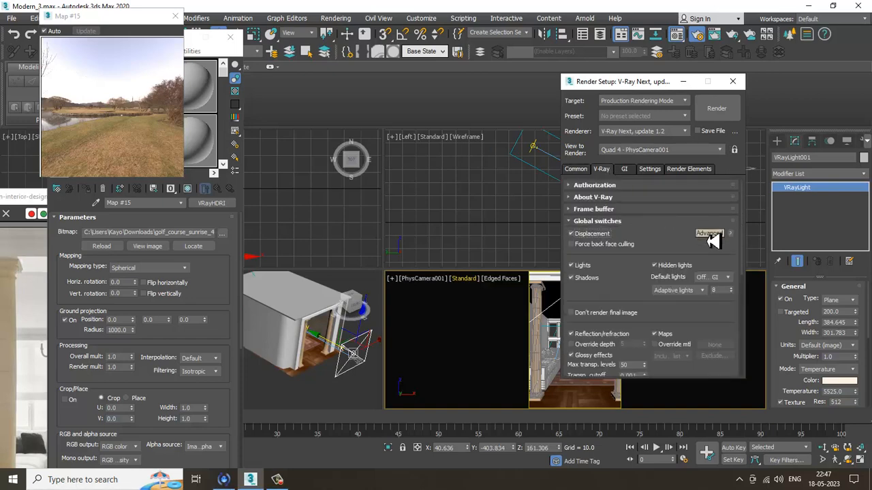
- Keep the Bucket image sampler, show its expert options and set the image filter to Catmull-Rom
{"action": "left_click_drag", "start_coordinate": [637, 316], "coordinate": [635, 145]}
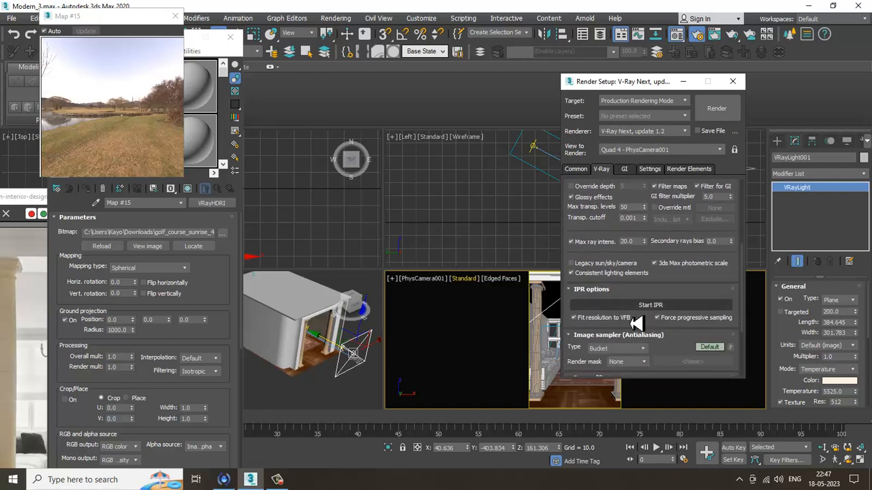
{"action": "left_click", "coordinate": [623, 348]}
{"action": "left_click", "coordinate": [624, 356]}
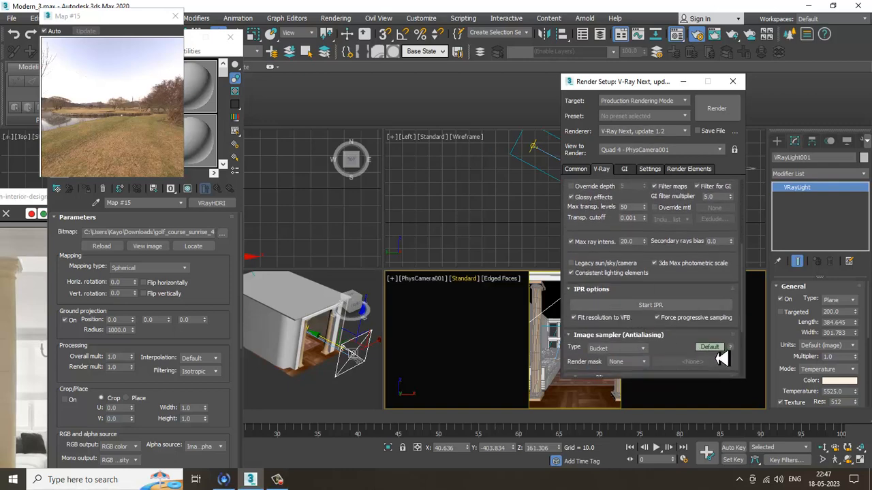
{"action": "left_click", "coordinate": [712, 349]}
{"action": "left_click_drag", "start_coordinate": [683, 359], "coordinate": [662, 291]}
{"action": "left_click", "coordinate": [688, 292]}
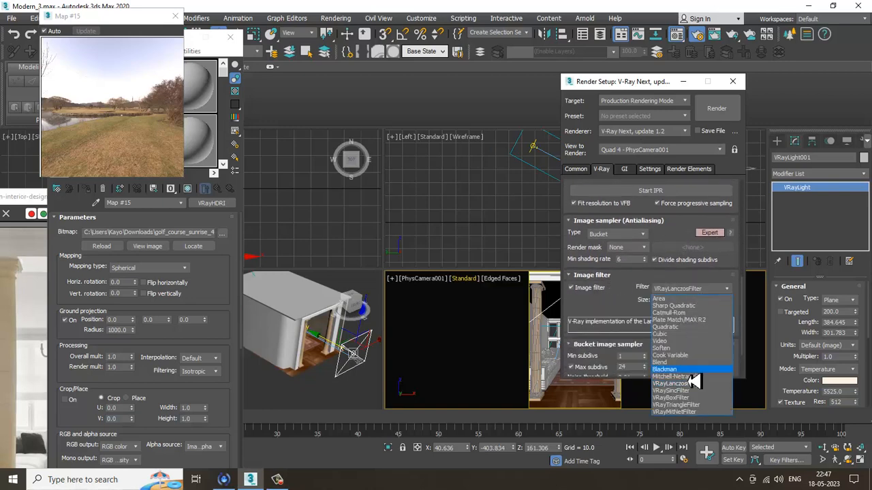
{"action": "left_click", "coordinate": [689, 313]}
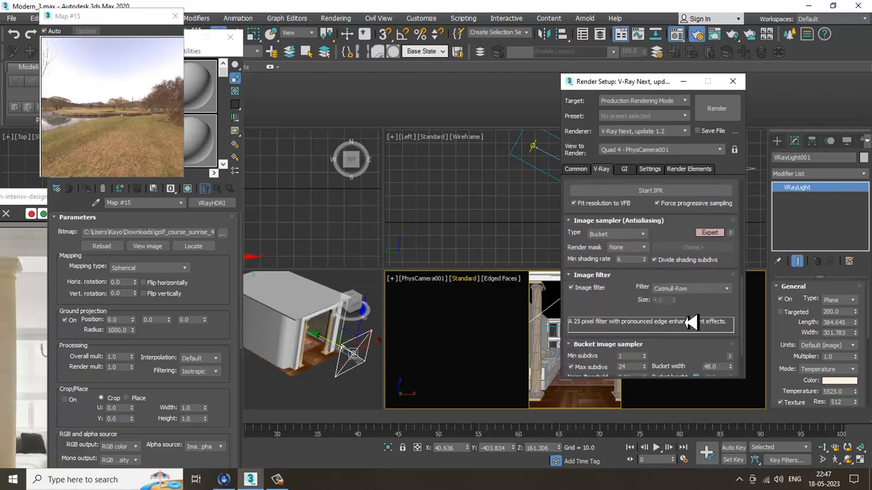
- Set the bucket image sampler's minimum subdivisions to 3 and maximum subdivisions to 28
{"action": "left_click_drag", "start_coordinate": [642, 318], "coordinate": [640, 253]}
{"action": "left_click", "coordinate": [632, 297]}
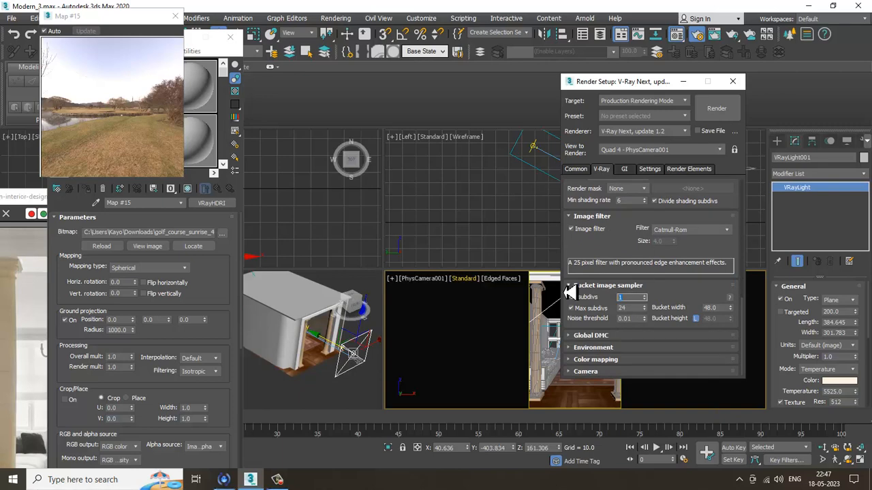
{"action": "type", "text": "3"}
{"action": "key", "text": "Tab"}
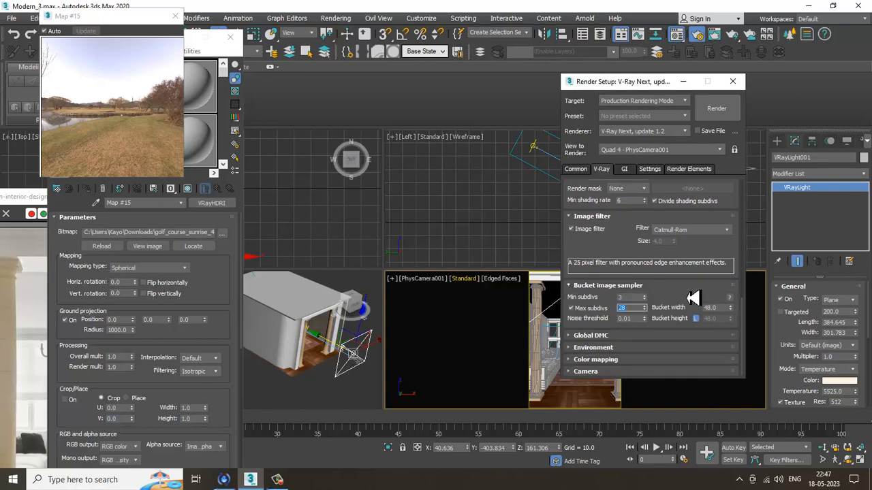
- Expand the Global DMC settings to check the noise threshold, and expand the environment settings
{"action": "left_click", "coordinate": [640, 335]}
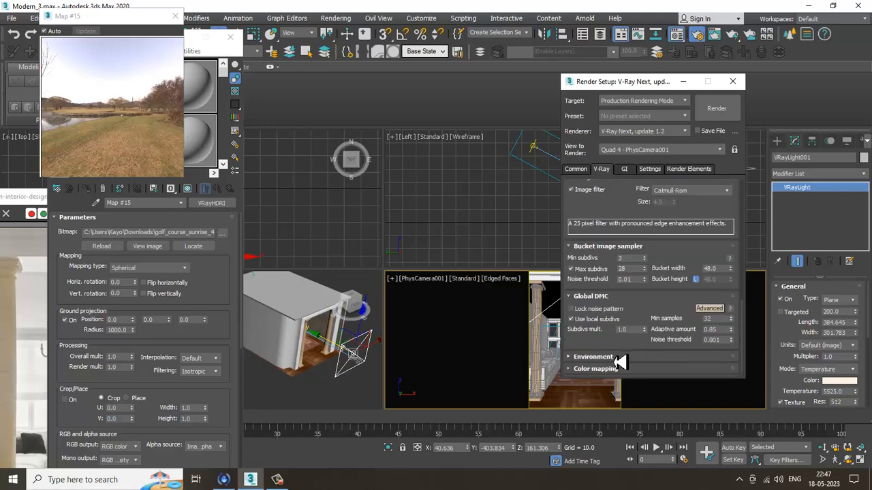
{"action": "double_click", "coordinate": [717, 340]}
{"action": "scroll", "coordinate": [674, 317], "scroll_direction": "down", "scroll_amount": 1}
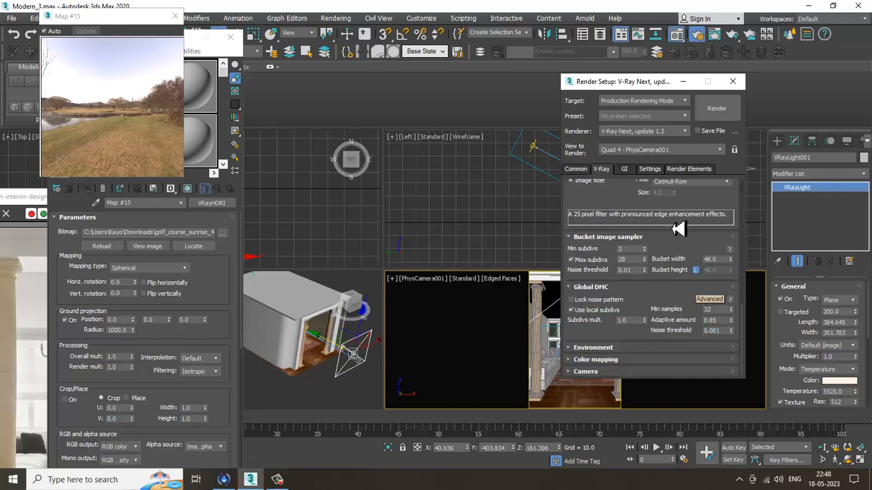
{"action": "left_click", "coordinate": [610, 347]}
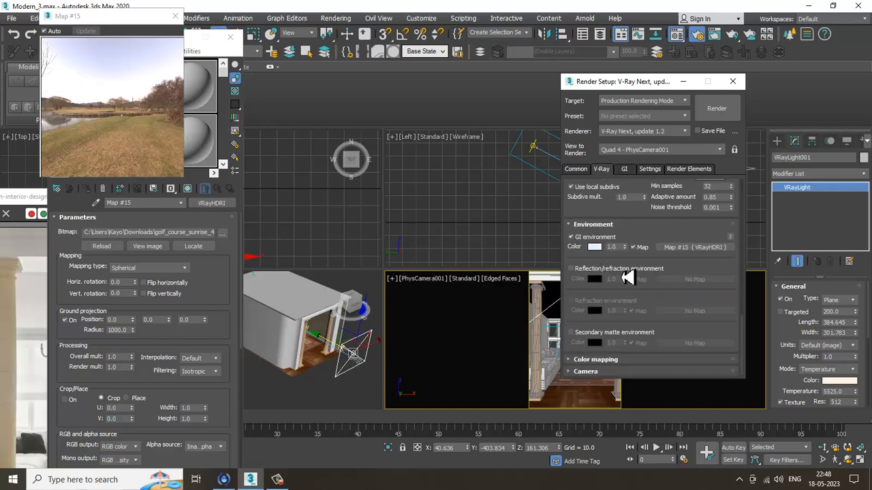
- Expand the color mapping settings, set the type to HSV exponential and switch to the next level of options
{"action": "left_click", "coordinate": [631, 361]}
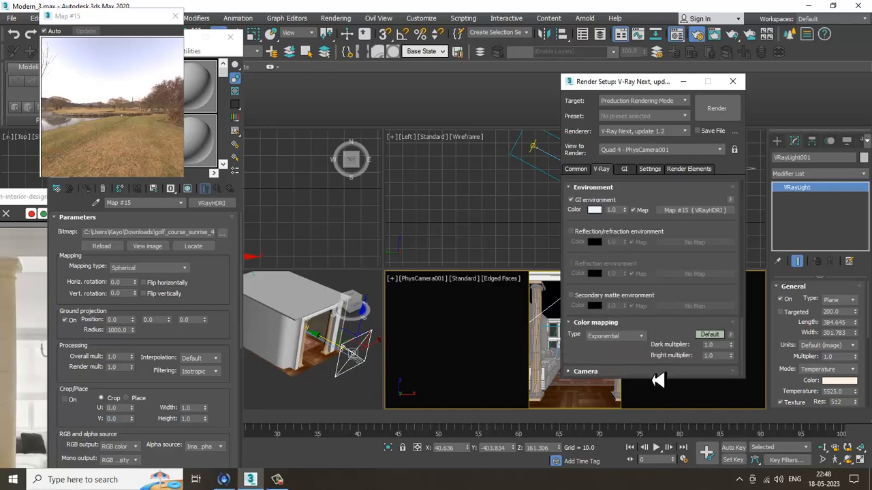
{"action": "left_click", "coordinate": [637, 336]}
{"action": "left_click", "coordinate": [633, 360]}
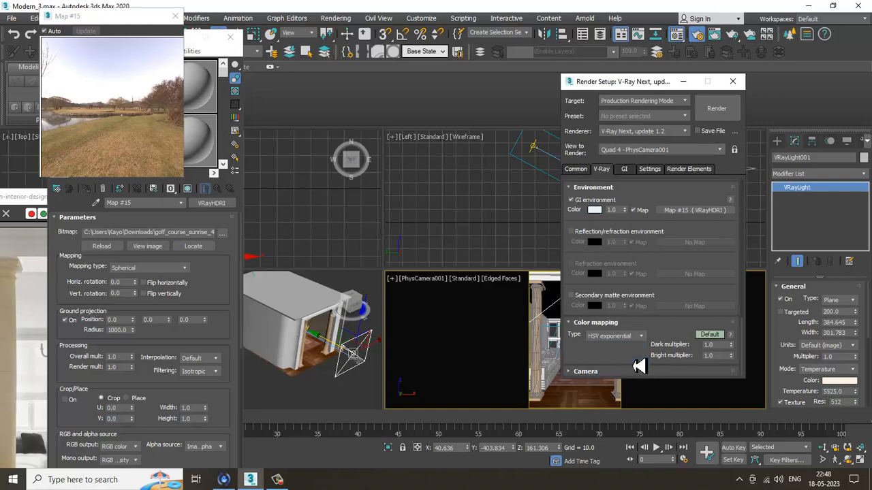
{"action": "left_click", "coordinate": [715, 335]}
- Show the global illumination settings with their expert options
{"action": "left_click", "coordinate": [625, 171]}
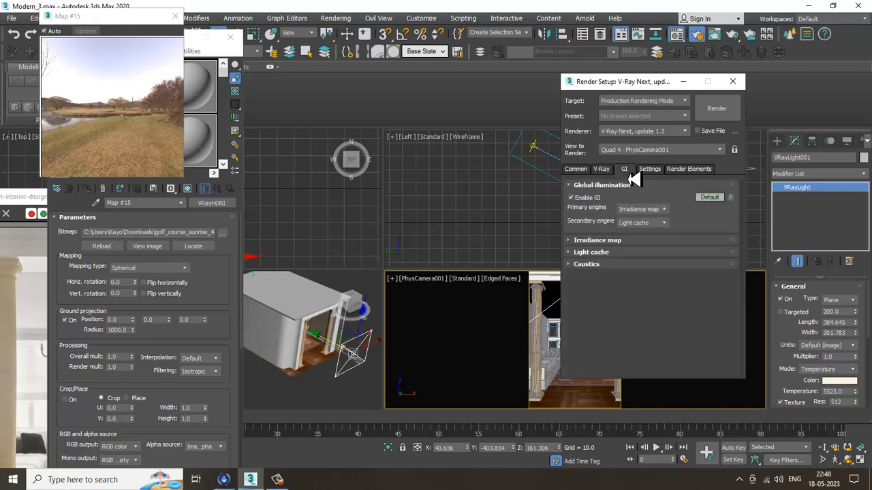
{"action": "left_click", "coordinate": [708, 199]}
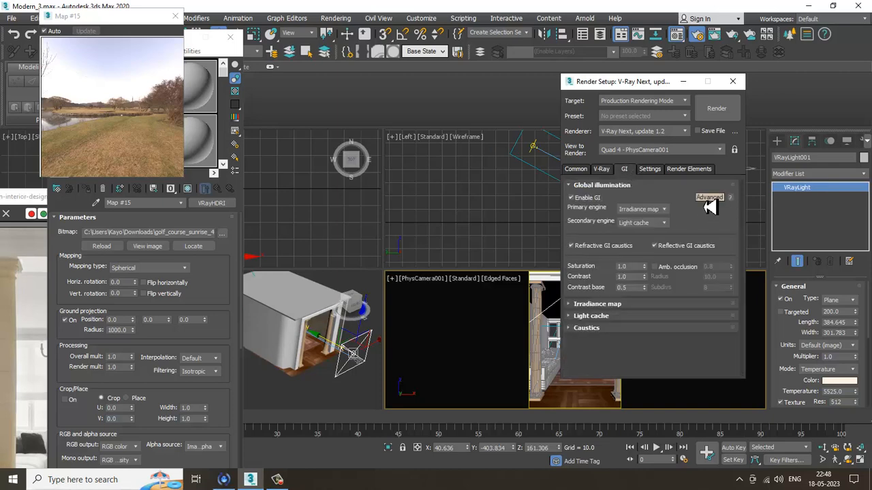
{"action": "left_click", "coordinate": [708, 198]}
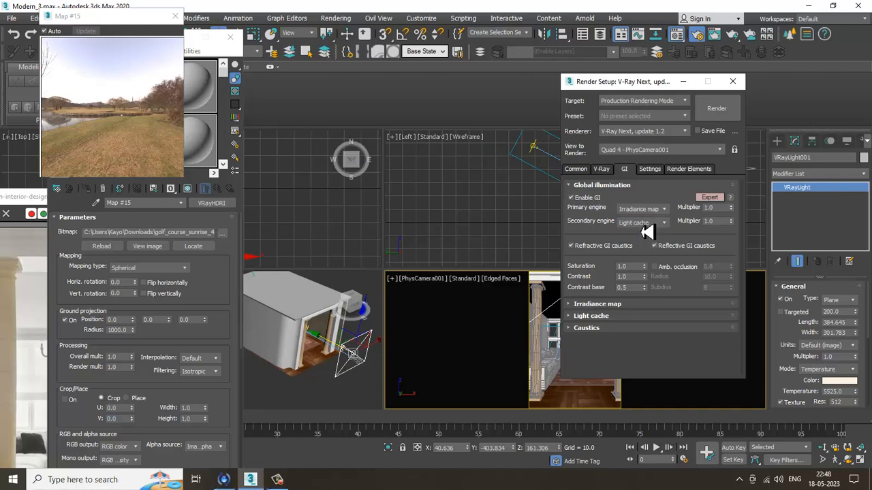
- Set the irradiance map to the Medium preset with 180 subdivisions and 60 interpolation samples
{"action": "left_click", "coordinate": [639, 307]}
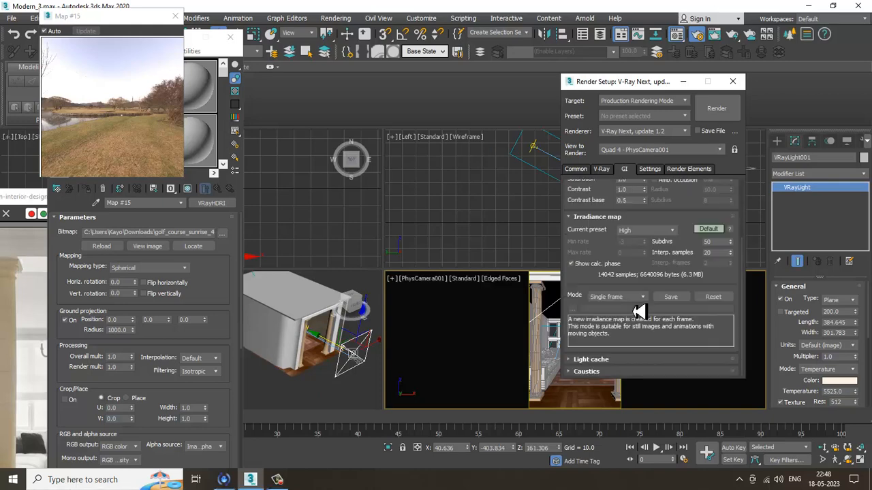
{"action": "left_click", "coordinate": [671, 233]}
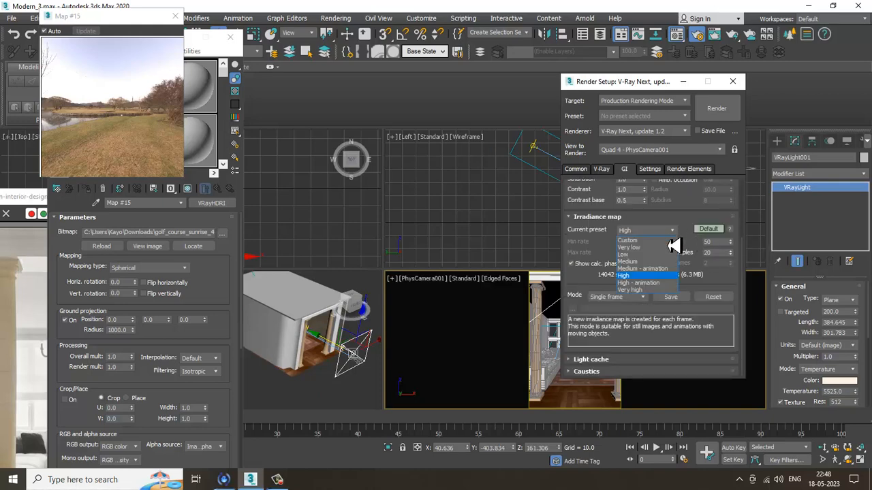
{"action": "left_click", "coordinate": [658, 262]}
{"action": "double_click", "coordinate": [712, 241]}
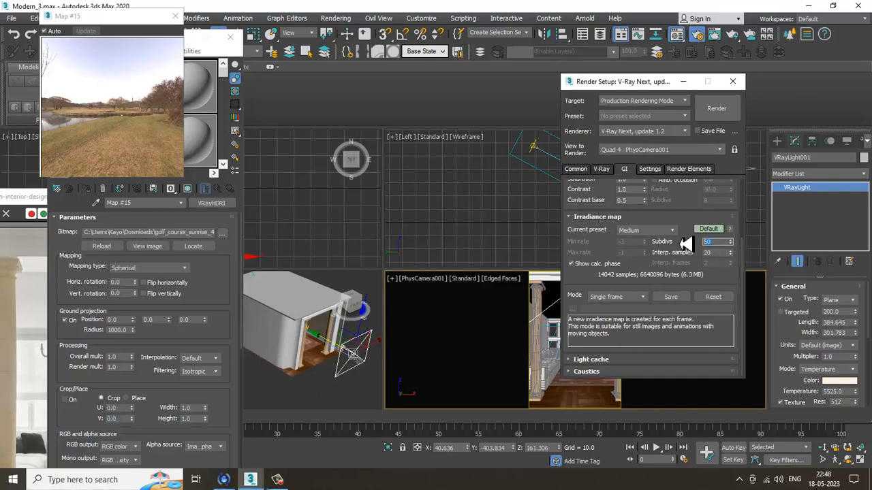
{"action": "type", "text": "180"}
{"action": "key", "text": "Tab"}
{"action": "left_click", "coordinate": [586, 279]}
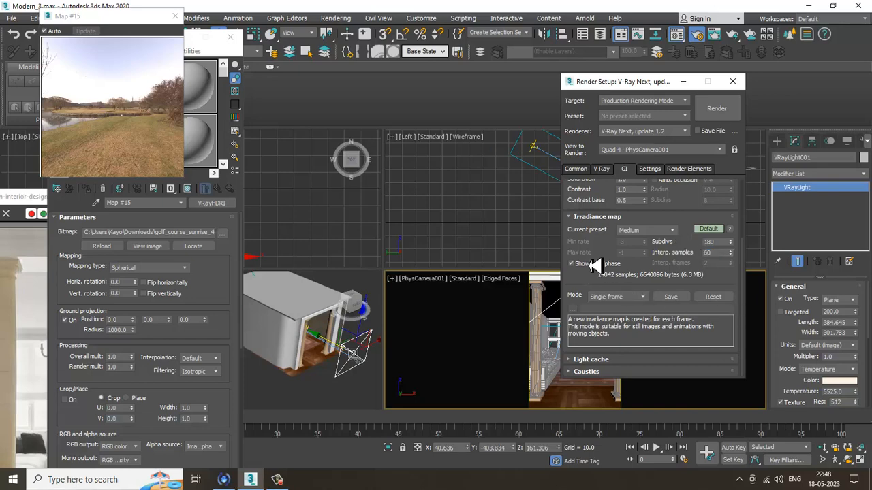
- Set the light cache subdivisions to 1500 and show the light cache's advanced options
{"action": "left_click", "coordinate": [628, 360]}
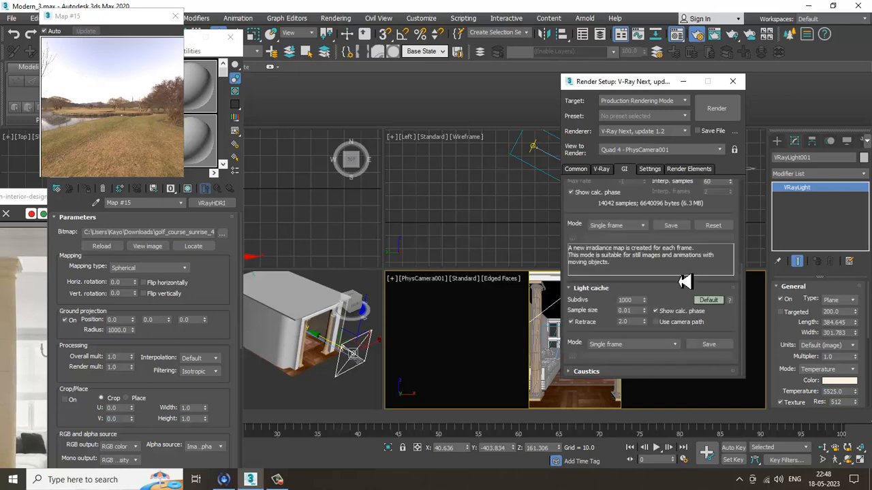
{"action": "left_click_drag", "start_coordinate": [632, 300], "coordinate": [579, 301]}
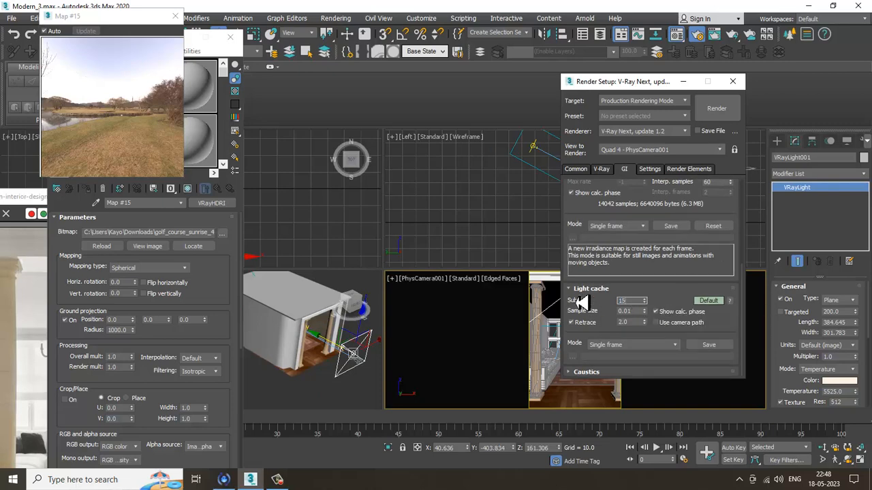
{"action": "left_click", "coordinate": [708, 300]}
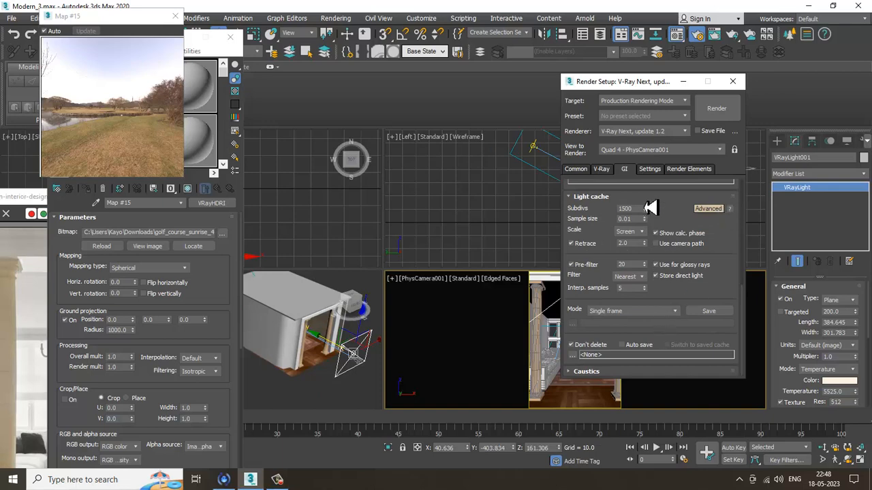
- Show the advanced V-Ray system settings and review the dynamic memory limit and the remaining system options
{"action": "left_click", "coordinate": [650, 171]}
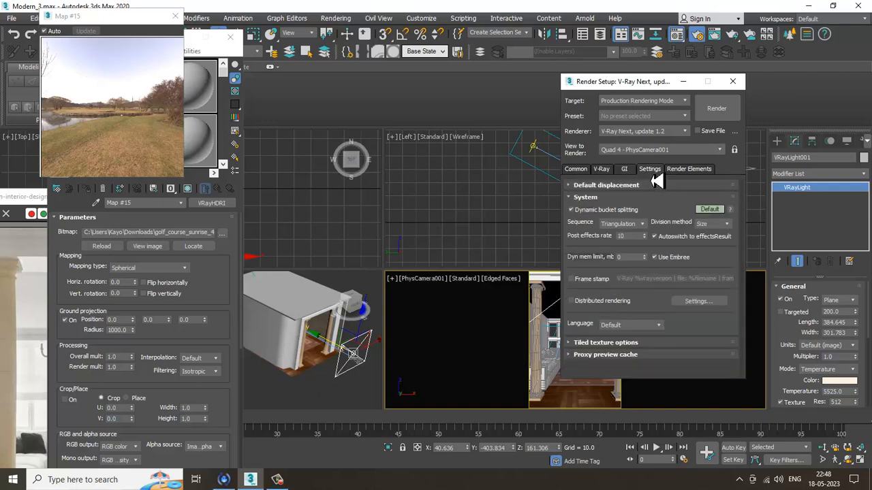
{"action": "left_click", "coordinate": [716, 209]}
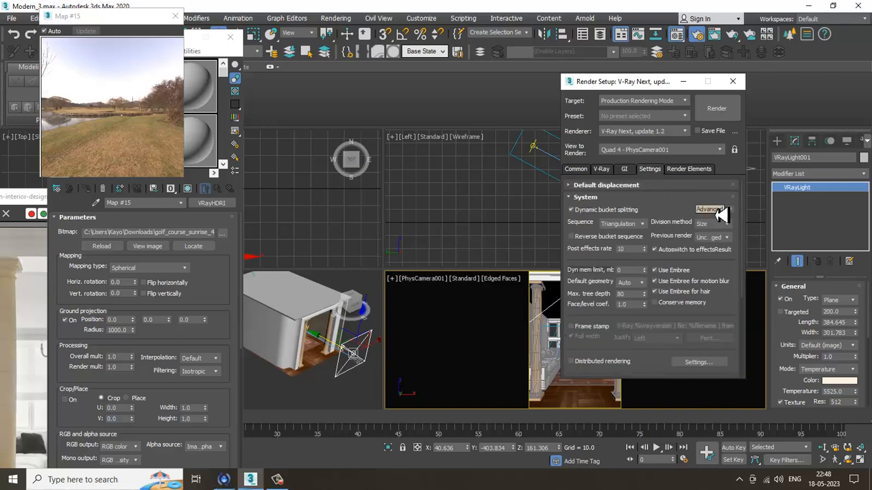
{"action": "double_click", "coordinate": [633, 270]}
{"action": "scroll", "coordinate": [733, 316], "scroll_direction": "down", "scroll_amount": 5}
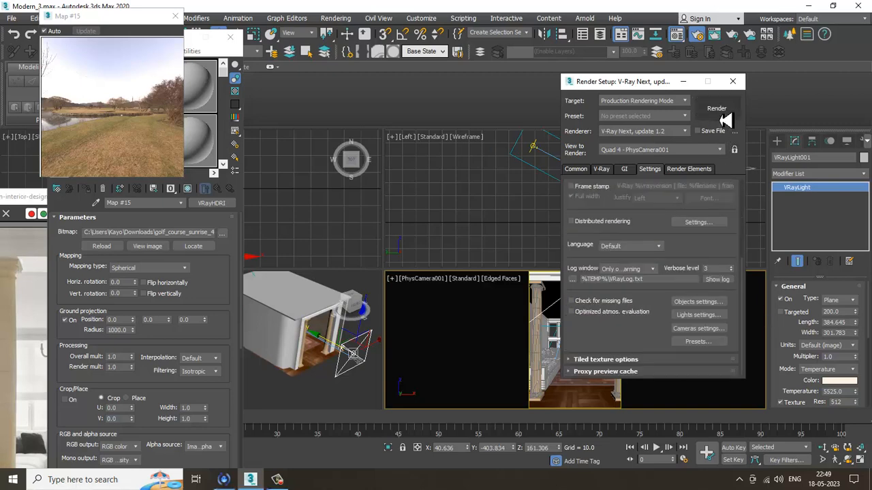
- Render the PhysCamera001 view as a test, stop it during the prepass and close the frame buffer
{"action": "left_click", "coordinate": [492, 372]}
{"action": "left_click", "coordinate": [726, 118]}
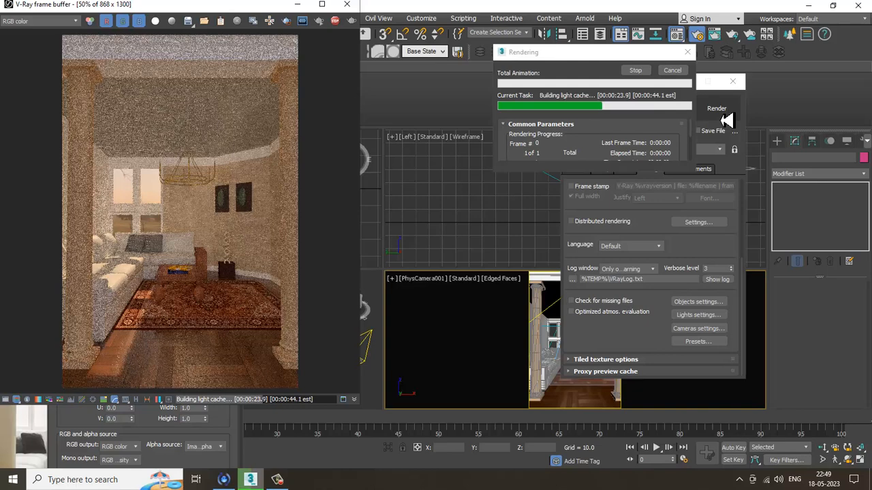
{"action": "left_click", "coordinate": [293, 480]}
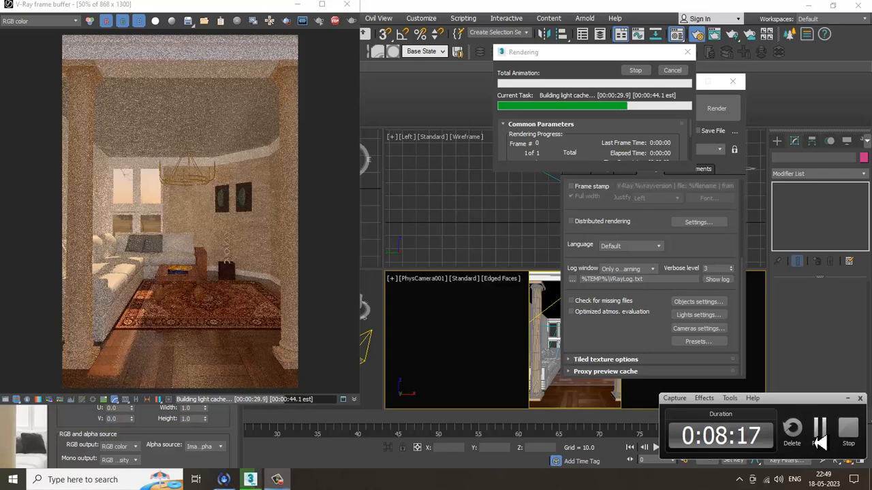
{"action": "left_click", "coordinate": [819, 442]}
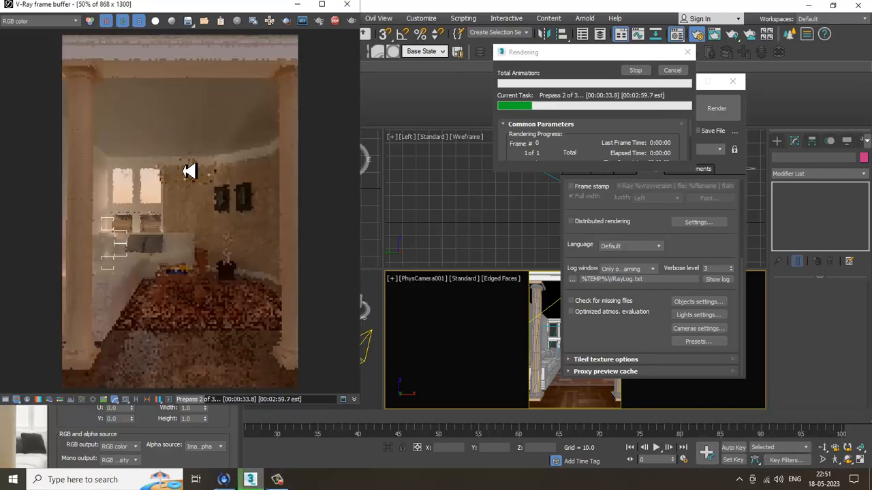
{"action": "key", "text": "Escape"}
{"action": "left_click", "coordinate": [347, 5]}
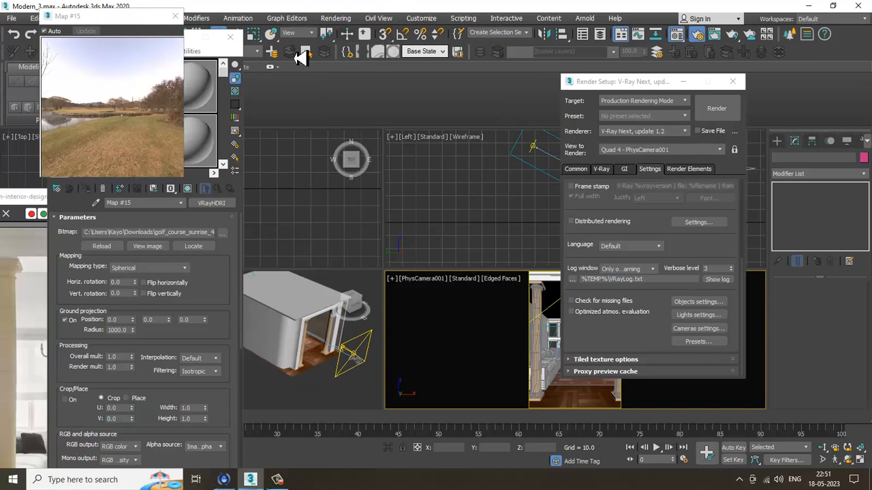
- Close the HDRI map preview and open the environment and exposure settings
{"action": "left_click", "coordinate": [175, 15]}
{"action": "left_click", "coordinate": [336, 18]}
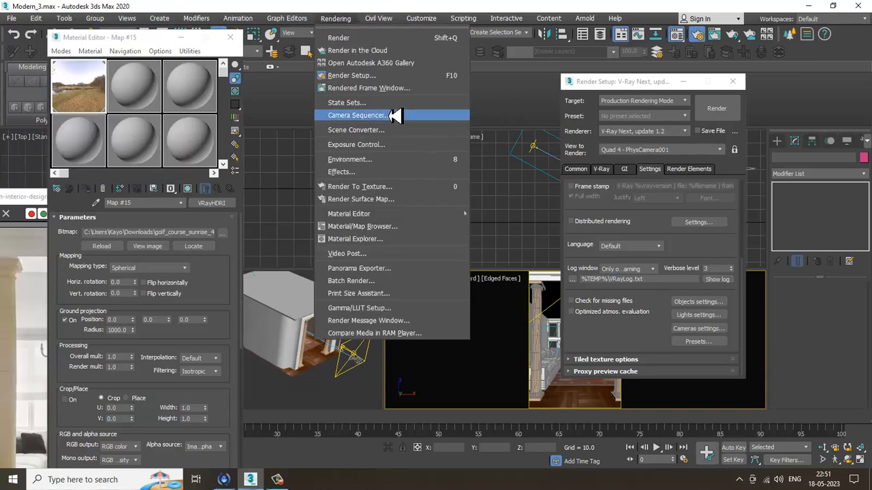
{"action": "left_click", "coordinate": [361, 158]}
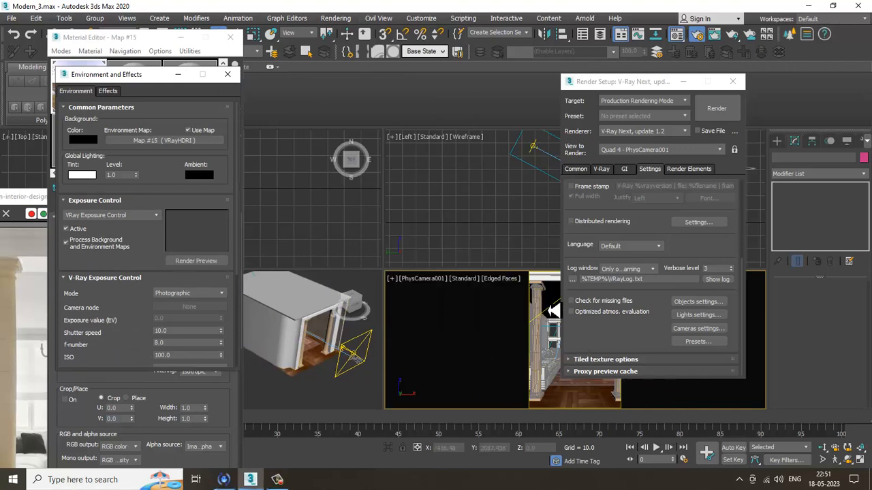
- Move the render setup window clear of the camera view and start V-Ray IPR in the PhysCamera001 viewport
{"action": "left_click_drag", "start_coordinate": [613, 84], "coordinate": [805, 119]}
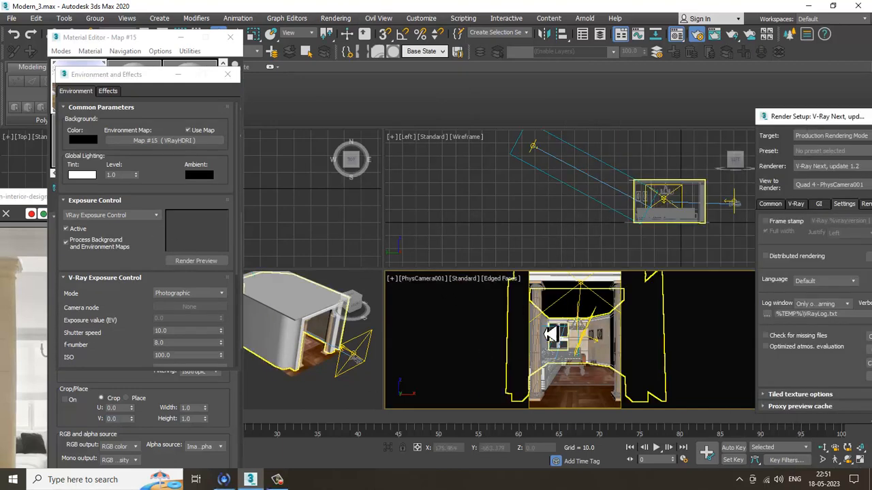
{"action": "left_click", "coordinate": [465, 281]}
{"action": "left_click", "coordinate": [515, 302]}
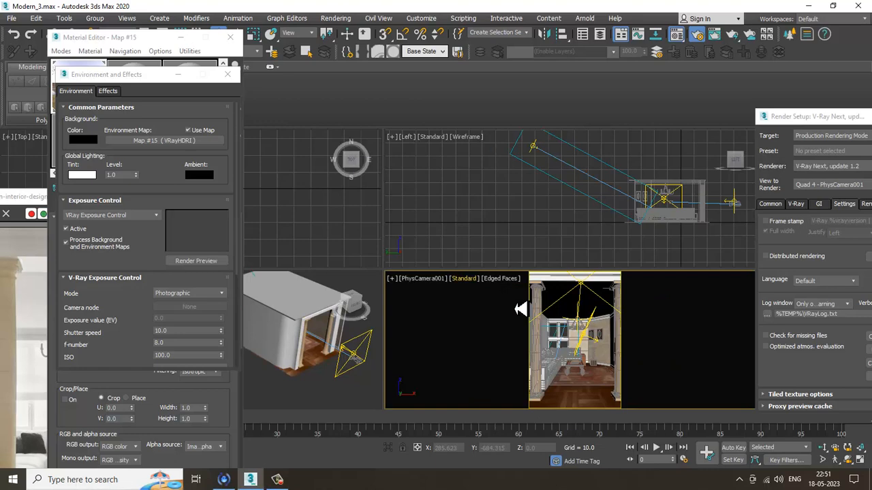
{"action": "left_click", "coordinate": [465, 278]}
{"action": "left_click", "coordinate": [516, 302]}
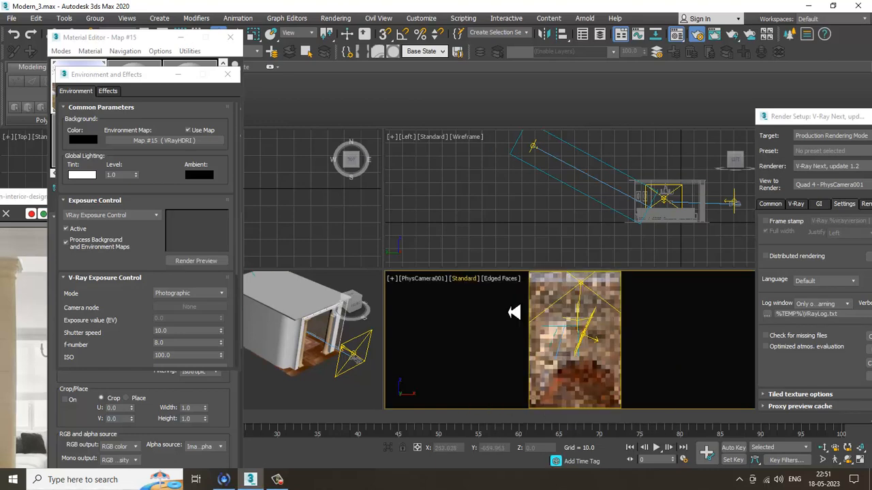
- Keep VRay Exposure Control, compare white balance presets such as Daylight and D65 in the live render, and settle on D55
{"action": "left_click", "coordinate": [145, 216]}
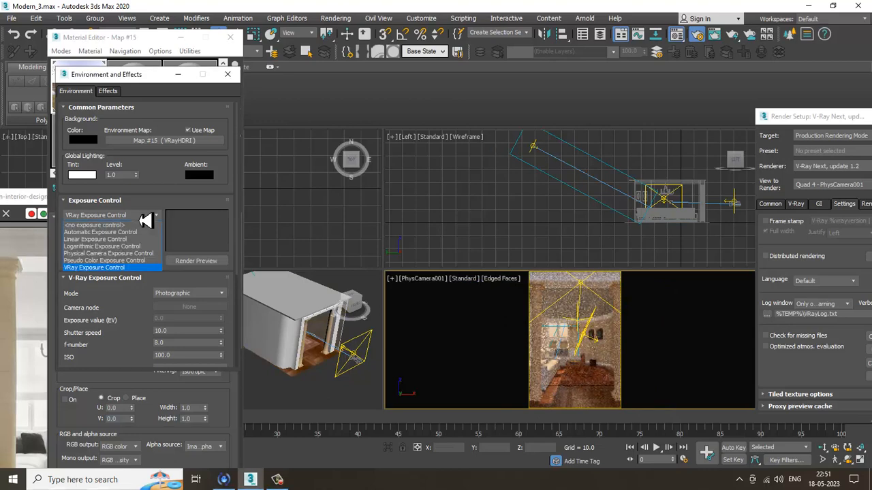
{"action": "left_click", "coordinate": [134, 272]}
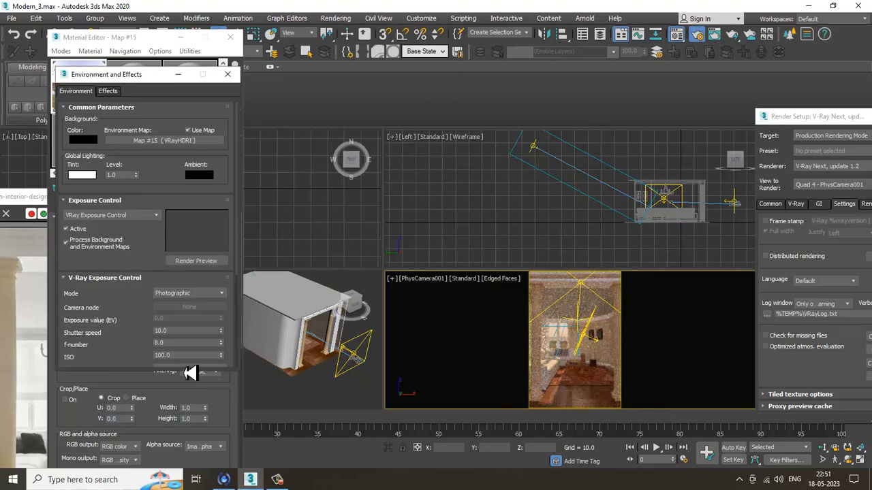
{"action": "left_click_drag", "start_coordinate": [128, 345], "coordinate": [132, 239]}
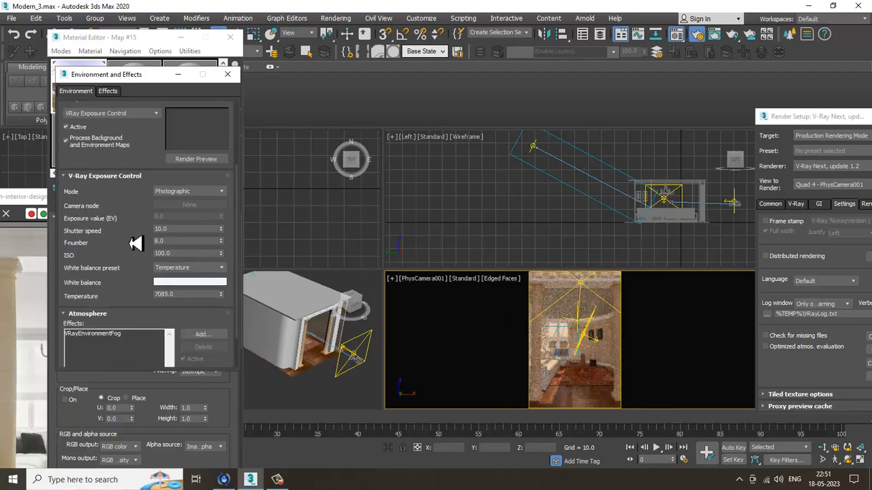
{"action": "left_click", "coordinate": [217, 269]}
{"action": "left_click", "coordinate": [195, 293]}
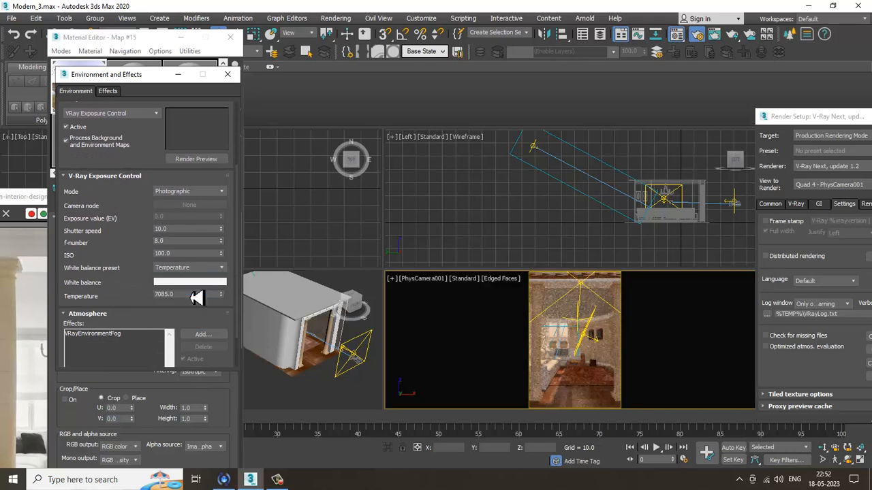
{"action": "left_click", "coordinate": [198, 271]}
{"action": "left_click", "coordinate": [196, 321]}
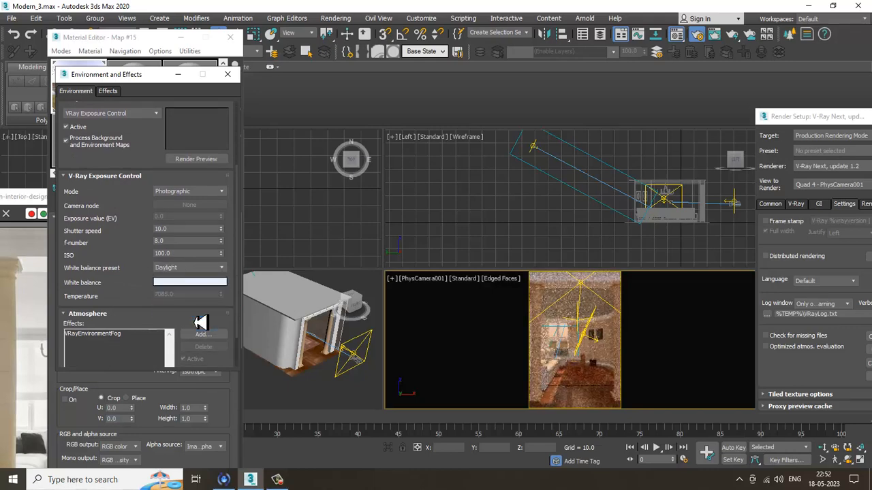
{"action": "left_click", "coordinate": [196, 271]}
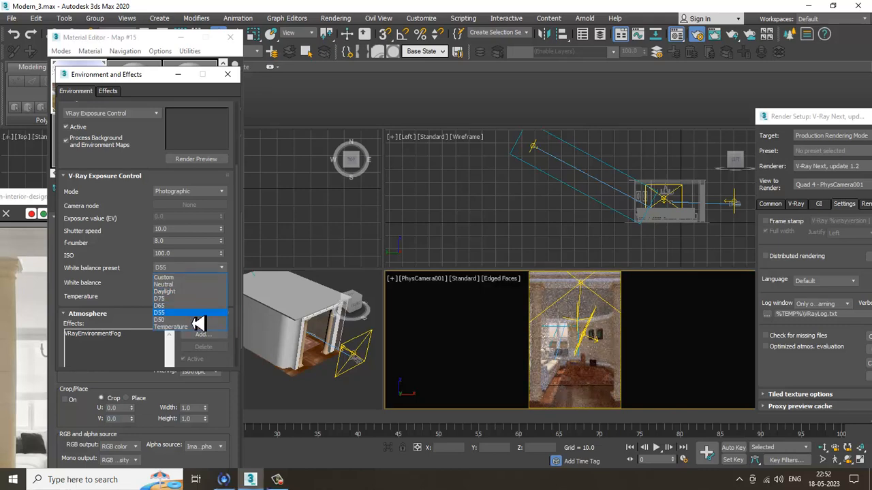
{"action": "left_click", "coordinate": [196, 306]}
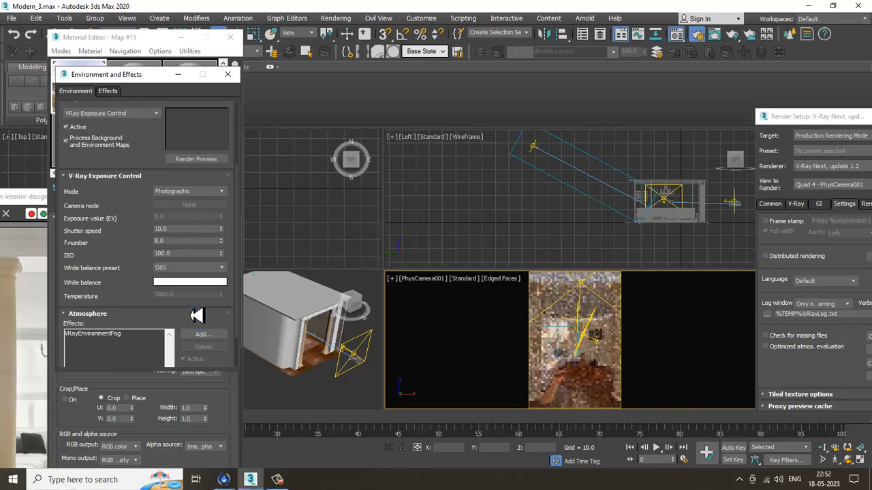
{"action": "left_click", "coordinate": [178, 269]}
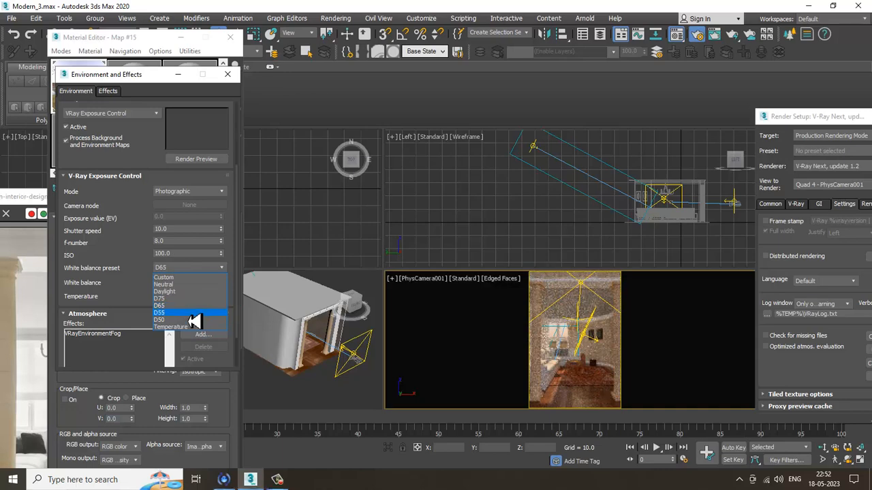
{"action": "left_click", "coordinate": [188, 314]}
- Run another test render of the camera view to judge the D55 white balance, cancel it and close the frame buffer
{"action": "left_click", "coordinate": [526, 349]}
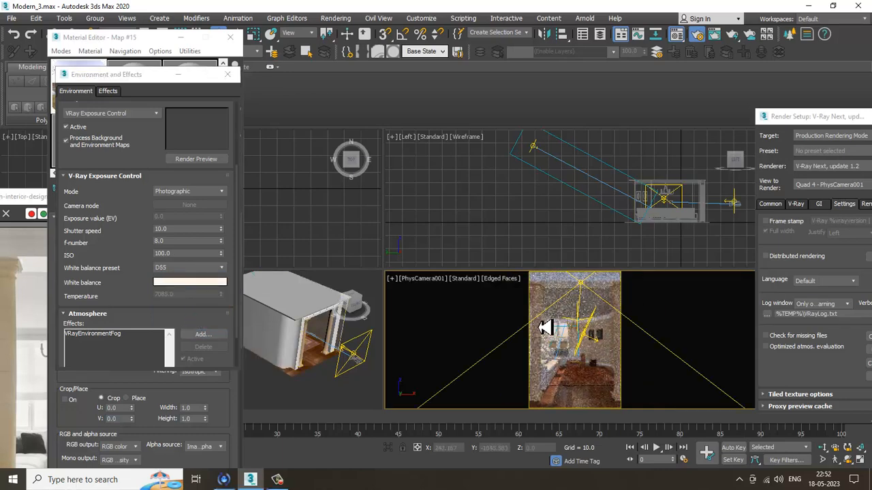
{"action": "left_click", "coordinate": [543, 327]}
{"action": "left_click_drag", "start_coordinate": [811, 119], "coordinate": [685, 109]}
{"action": "left_click", "coordinate": [787, 133]}
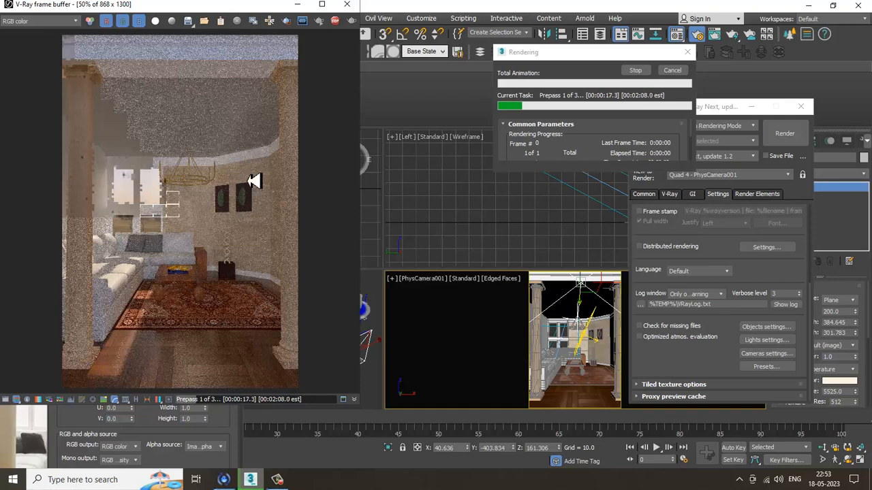
{"action": "key", "text": "Escape"}
{"action": "left_click", "coordinate": [347, 4]}
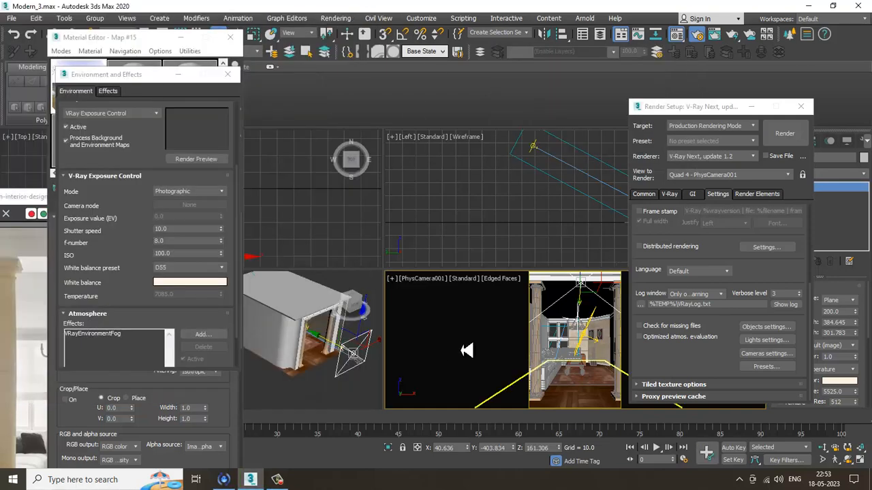
- Select VRayLight002 inside the room and restart V-Ray IPR in the camera viewport
{"action": "left_click", "coordinate": [592, 339]}
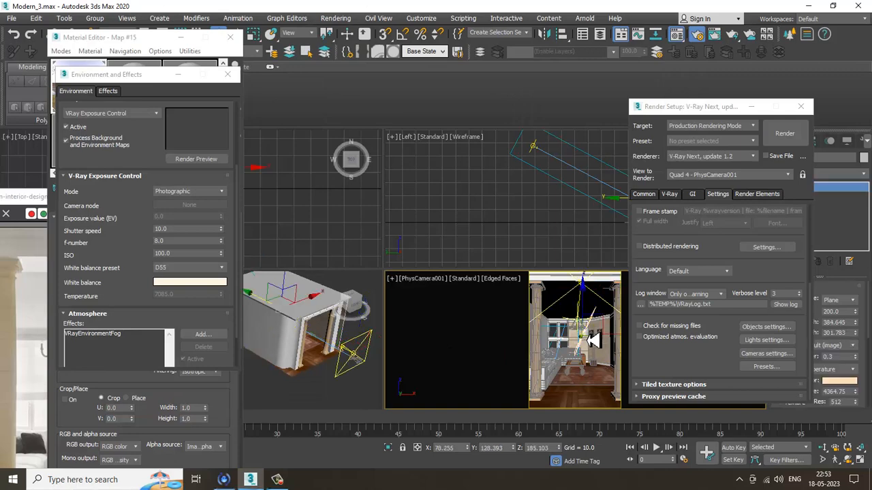
{"action": "left_click", "coordinate": [500, 301]}
{"action": "left_click", "coordinate": [470, 281]}
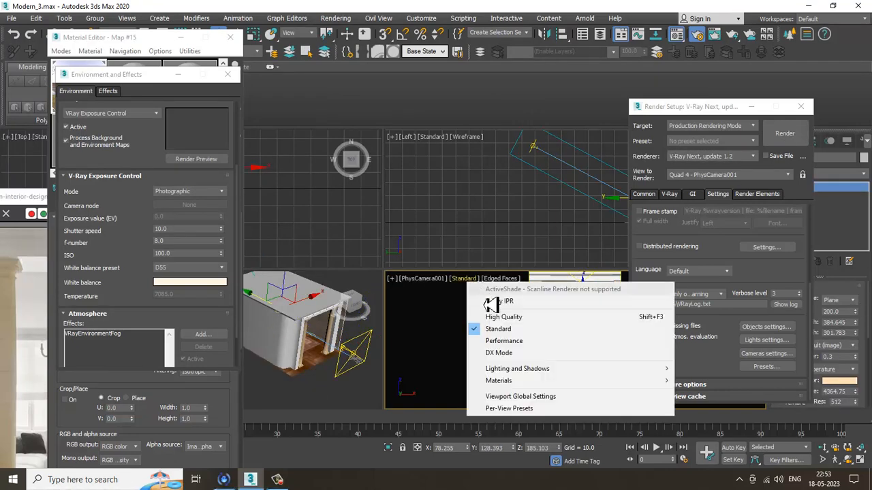
{"action": "left_click", "coordinate": [493, 302]}
- Move the render setup window off the light's parameters and set the VRayLight002 multiplier to 0.5
{"action": "left_click_drag", "start_coordinate": [750, 108], "coordinate": [318, 83]}
{"action": "left_click_drag", "start_coordinate": [841, 358], "coordinate": [804, 360]}
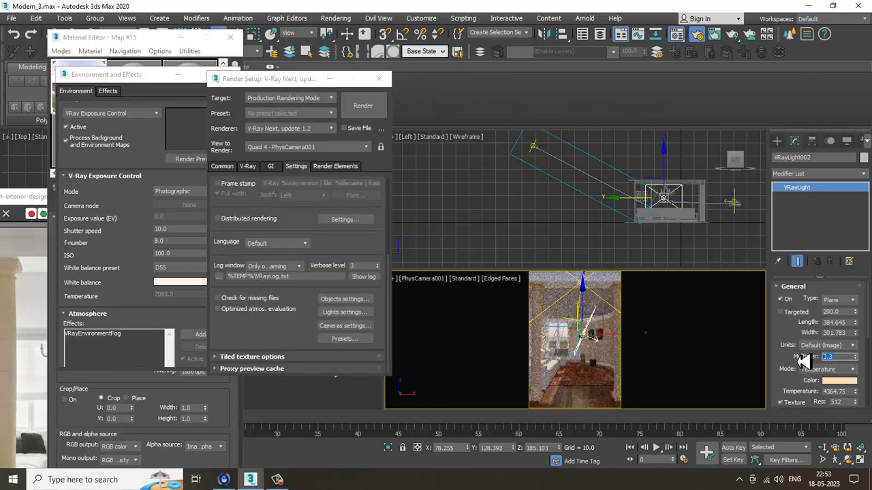
{"action": "key", "text": "Return"}
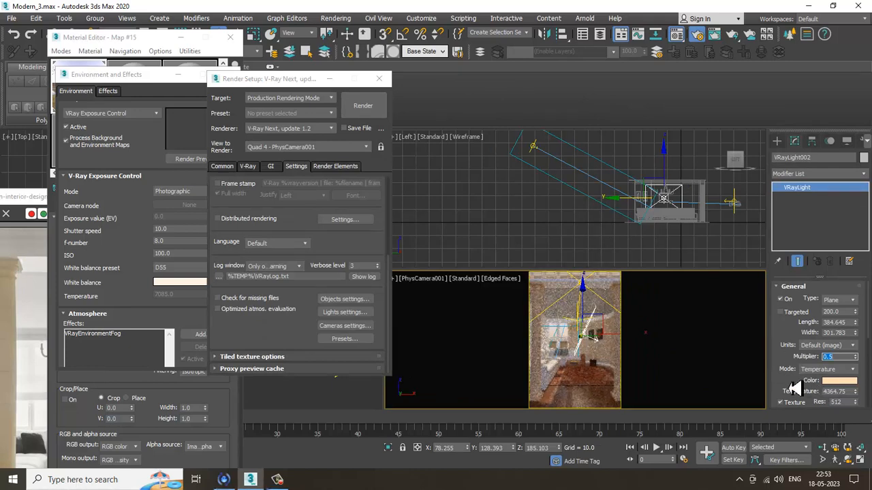
- Try toggling Cast shadows and Double-sided for VRayLight002 in the live render, restoring each option
{"action": "left_click_drag", "start_coordinate": [795, 388], "coordinate": [802, 259]}
{"action": "left_click", "coordinate": [808, 368]}
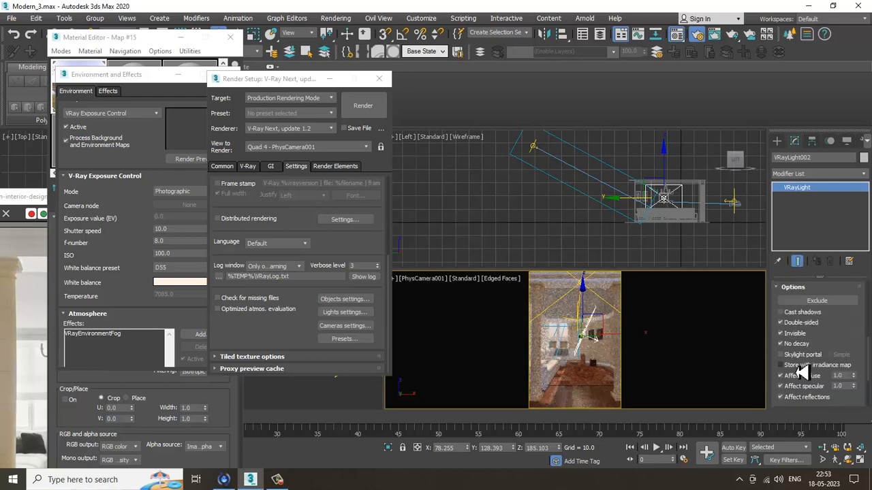
{"action": "left_click", "coordinate": [781, 313]}
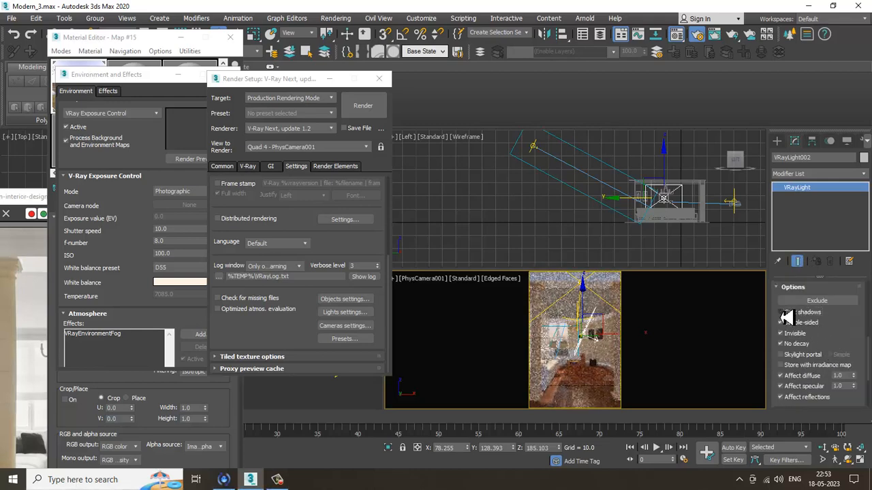
{"action": "left_click", "coordinate": [781, 313]}
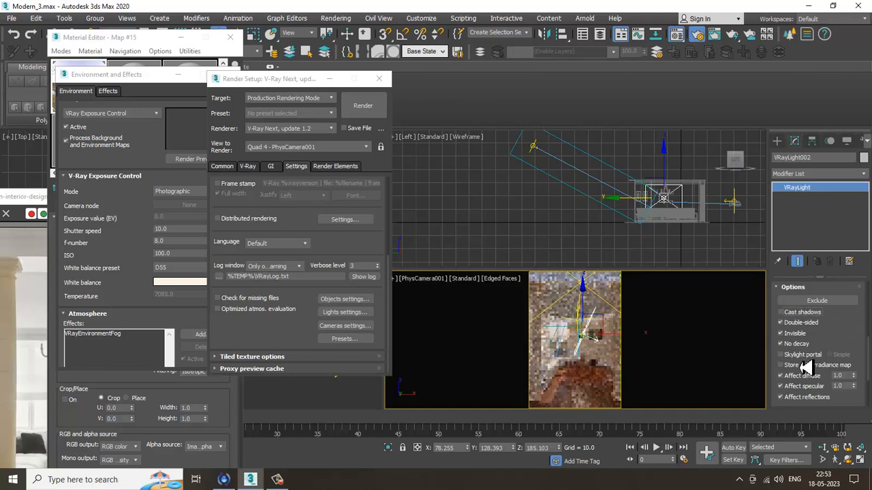
{"action": "left_click", "coordinate": [782, 325]}
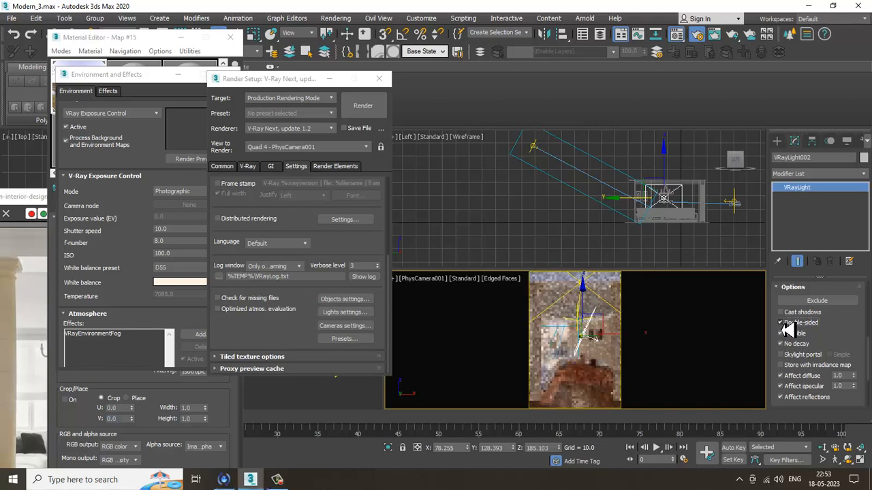
{"action": "left_click", "coordinate": [782, 325]}
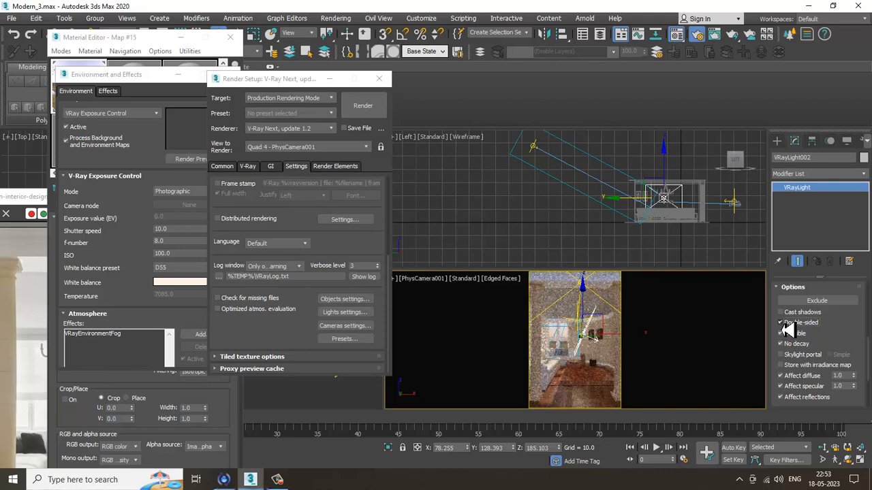
{"action": "scroll", "coordinate": [810, 327], "scroll_direction": "down", "scroll_amount": 3}
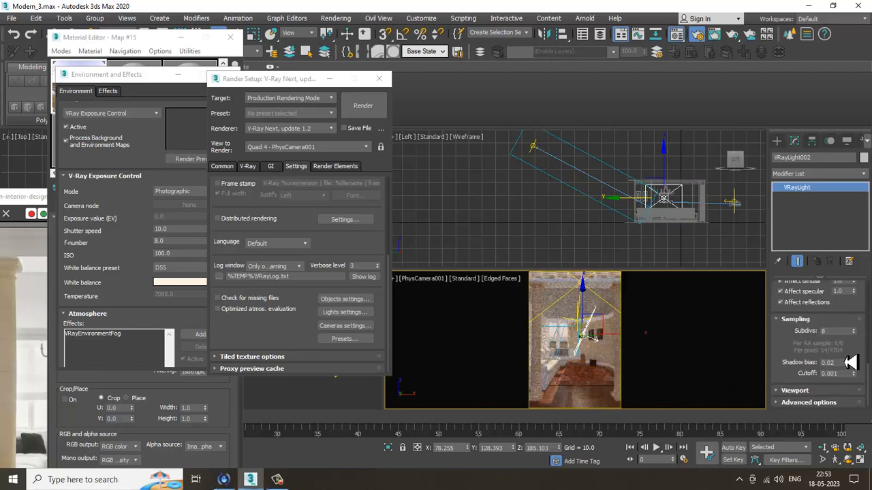
{"action": "left_click", "coordinate": [279, 480]}
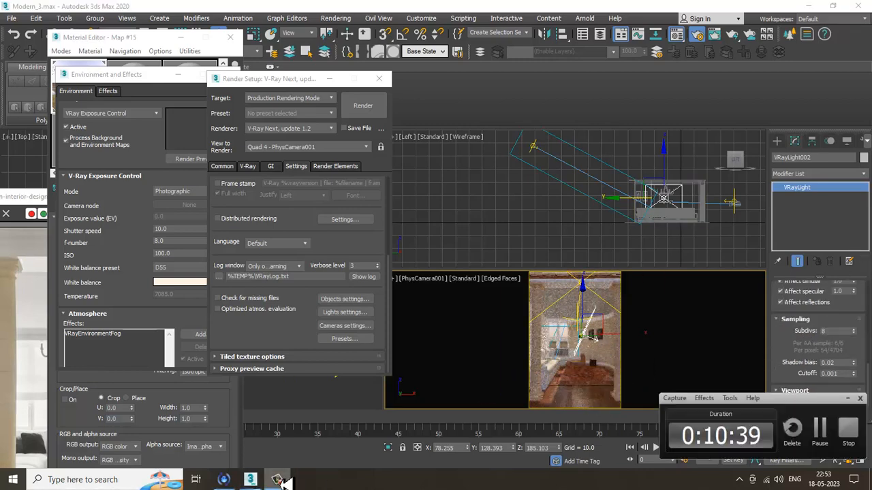
{"action": "left_click", "coordinate": [283, 481]}
{"action": "scroll", "coordinate": [858, 368], "scroll_direction": "up", "scroll_amount": 3}
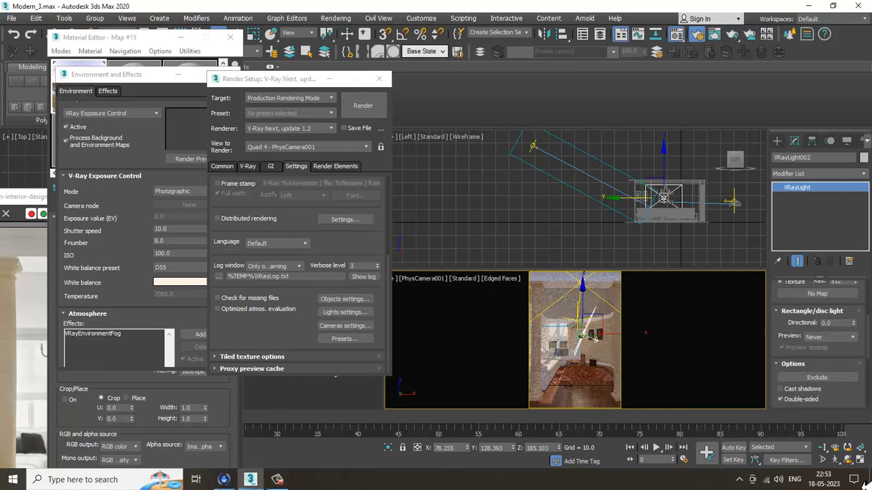
{"action": "scroll", "coordinate": [768, 323], "scroll_direction": "up", "scroll_amount": 5}
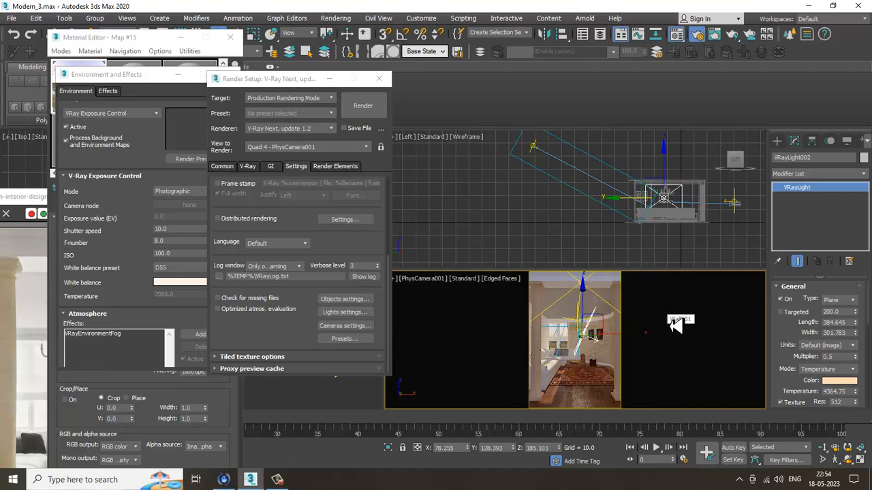
- Select the BoxGizmo001 fog volume and open its VRayEnvironmentFog setup to examine the fog parameters
{"action": "left_click", "coordinate": [704, 265]}
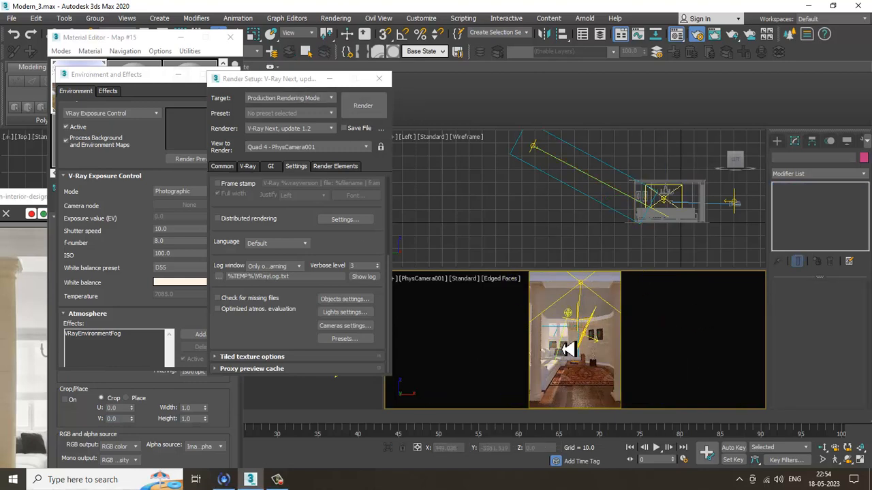
{"action": "left_click", "coordinate": [558, 334]}
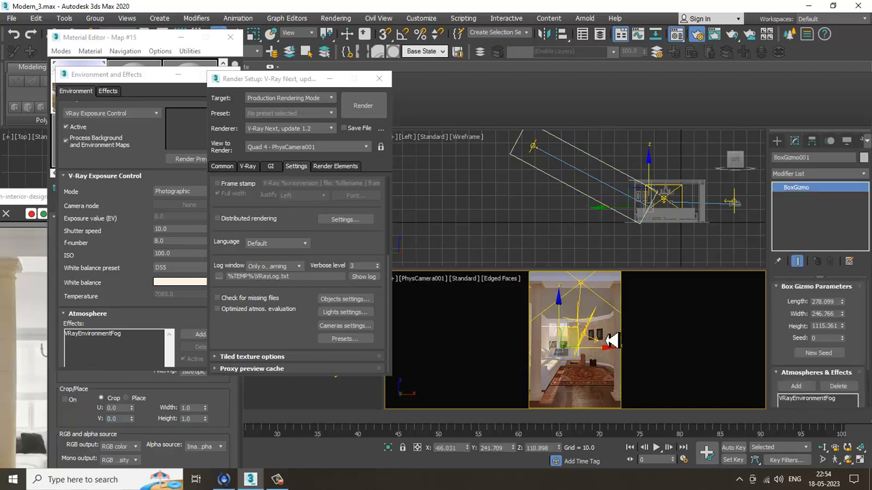
{"action": "left_click", "coordinate": [810, 399]}
{"action": "scroll", "coordinate": [783, 364], "scroll_direction": "down", "scroll_amount": 2}
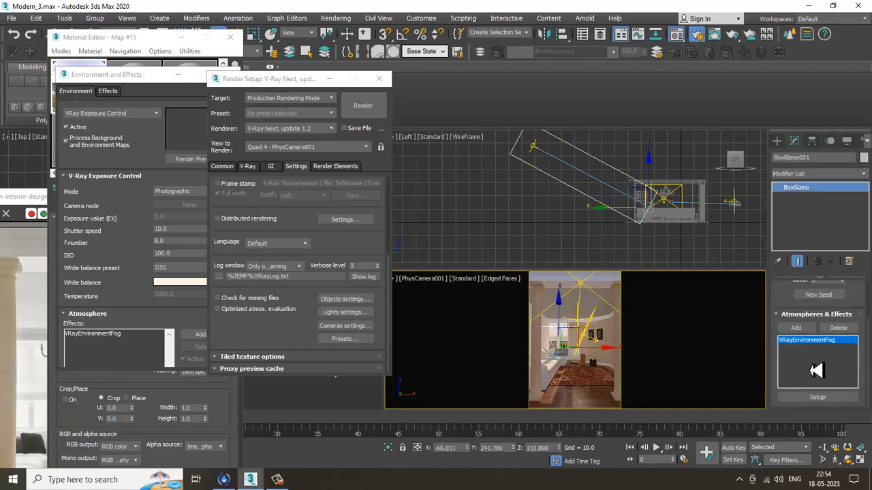
{"action": "left_click", "coordinate": [817, 397]}
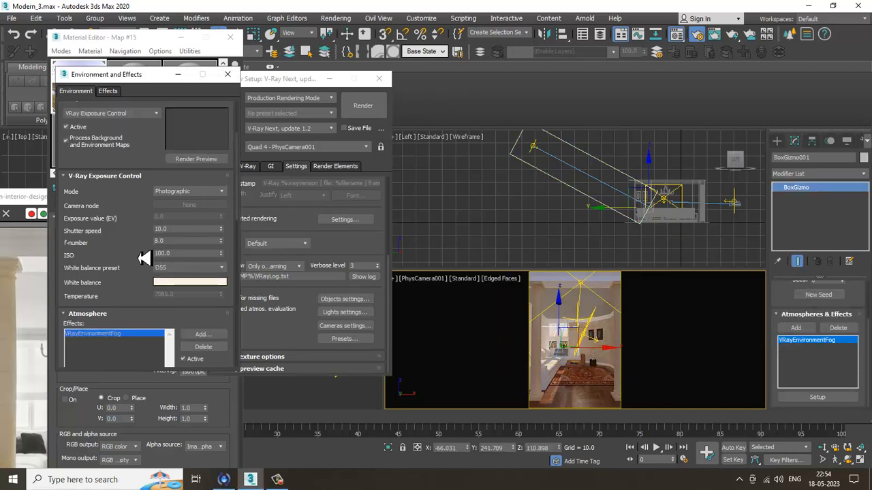
{"action": "scroll", "coordinate": [198, 252], "scroll_direction": "down", "scroll_amount": 5}
{"action": "left_click_drag", "start_coordinate": [233, 234], "coordinate": [250, 253]}
- Start a production render of the PhysCamera001 view to check the lighting with the fog
{"action": "left_click", "coordinate": [373, 106]}
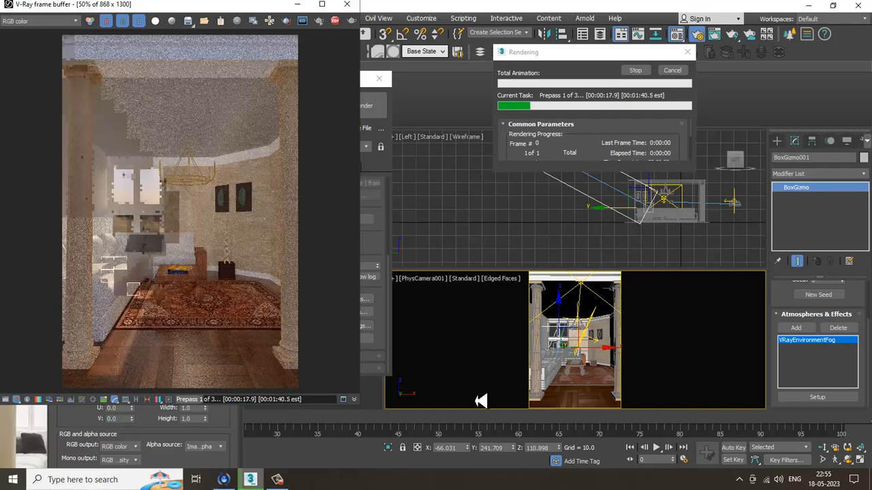
{"action": "left_click", "coordinate": [278, 480]}
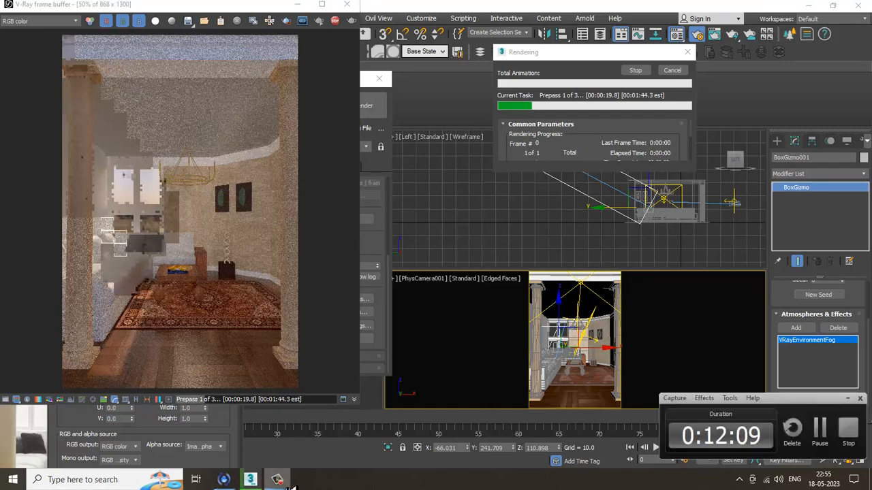
{"action": "left_click", "coordinate": [278, 481]}
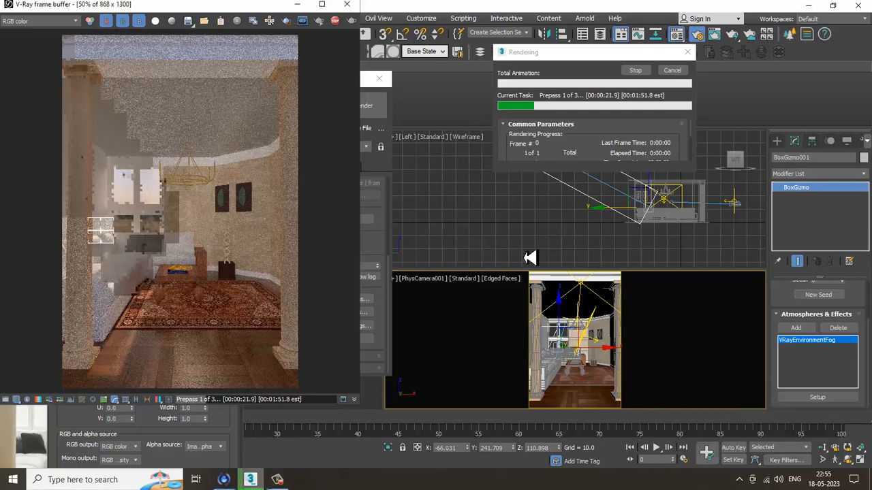